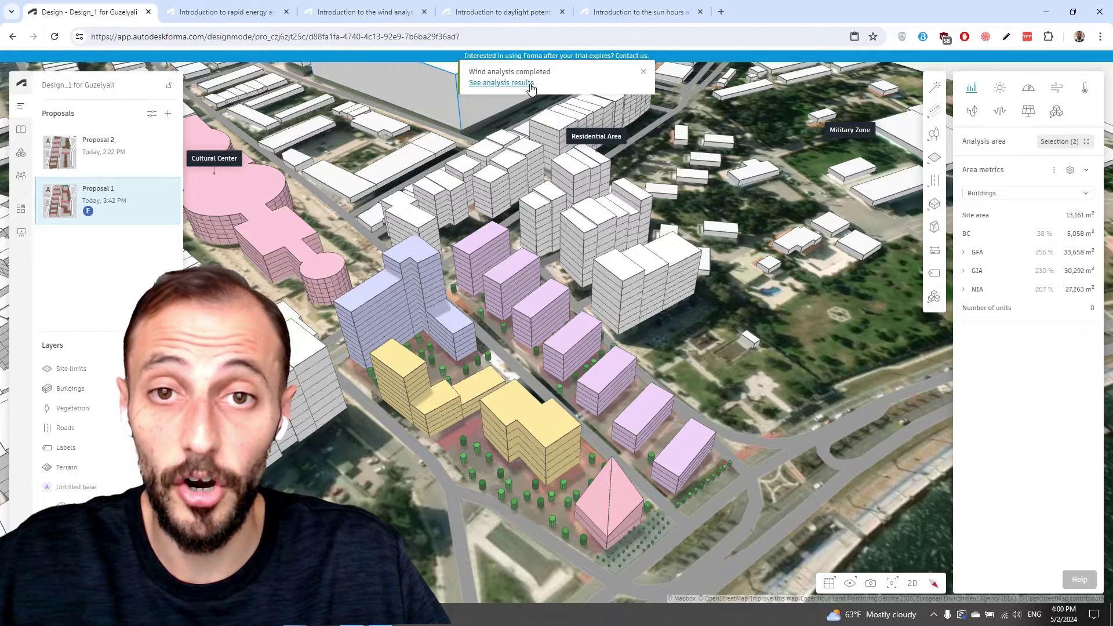
- Open the detailed wind results and list the comfort scales (Davenport, Lawson, Lawson LDDC, etc.)
{"action": "left_click", "coordinate": [530, 84]}
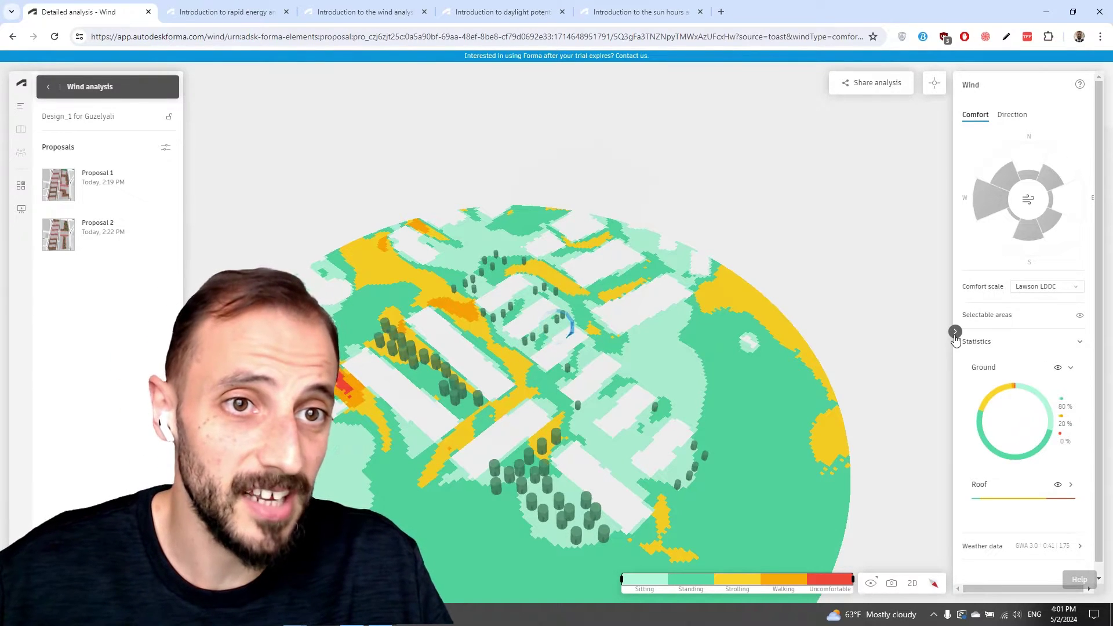
{"action": "left_click", "coordinate": [1076, 288]}
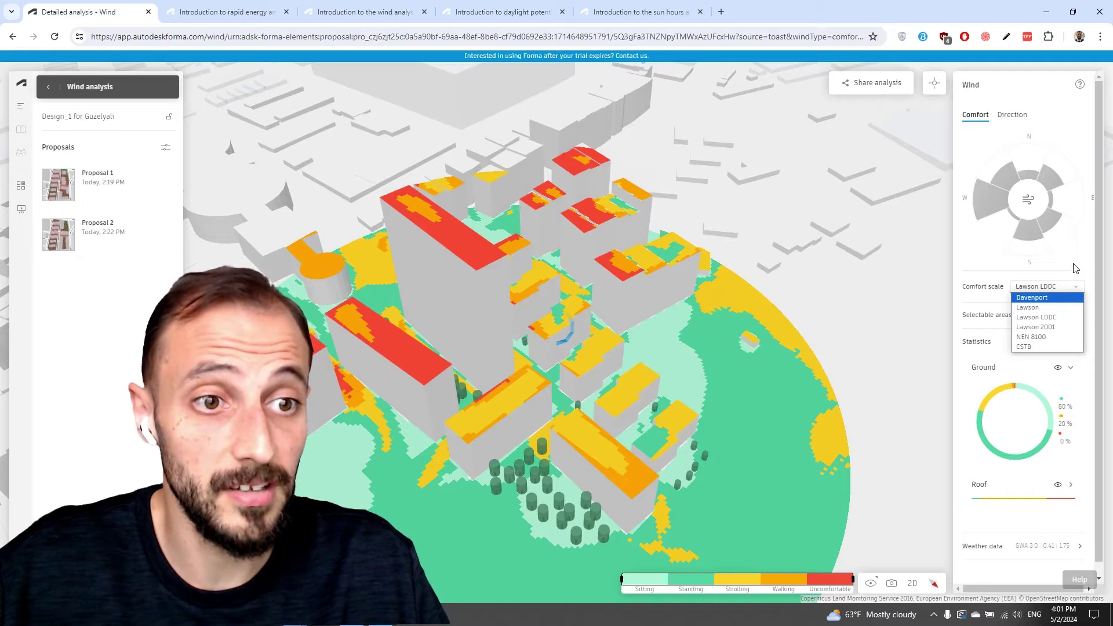
- Keep the Lawson LDDC scale and orbit to view the comfort map from another side
{"action": "left_click", "coordinate": [758, 460]}
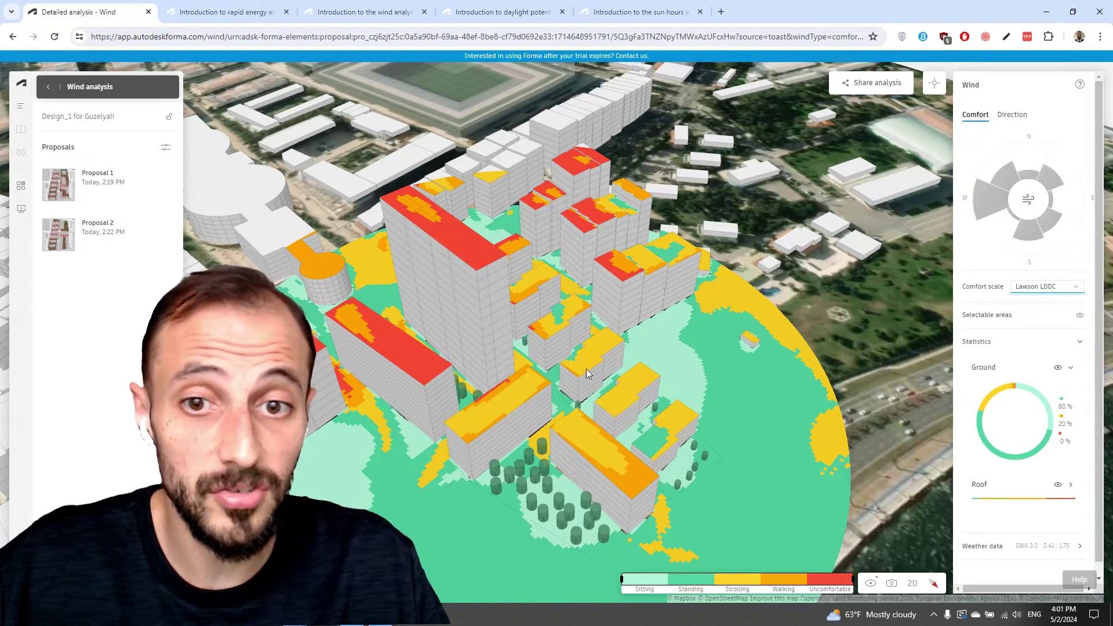
{"action": "left_click_drag", "start_coordinate": [586, 369], "coordinate": [417, 328]}
{"action": "left_click_drag", "start_coordinate": [397, 272], "coordinate": [471, 248]}
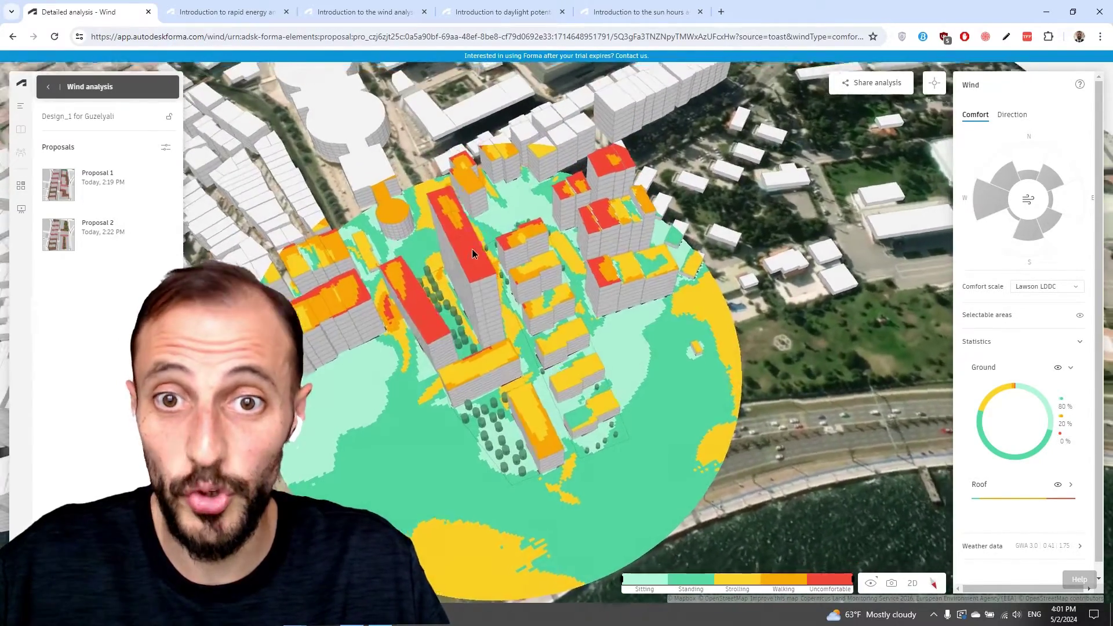
- Toggle the Selectable areas and Ground comfort layers off and on, collapsing Statistics
{"action": "left_click", "coordinate": [1078, 317]}
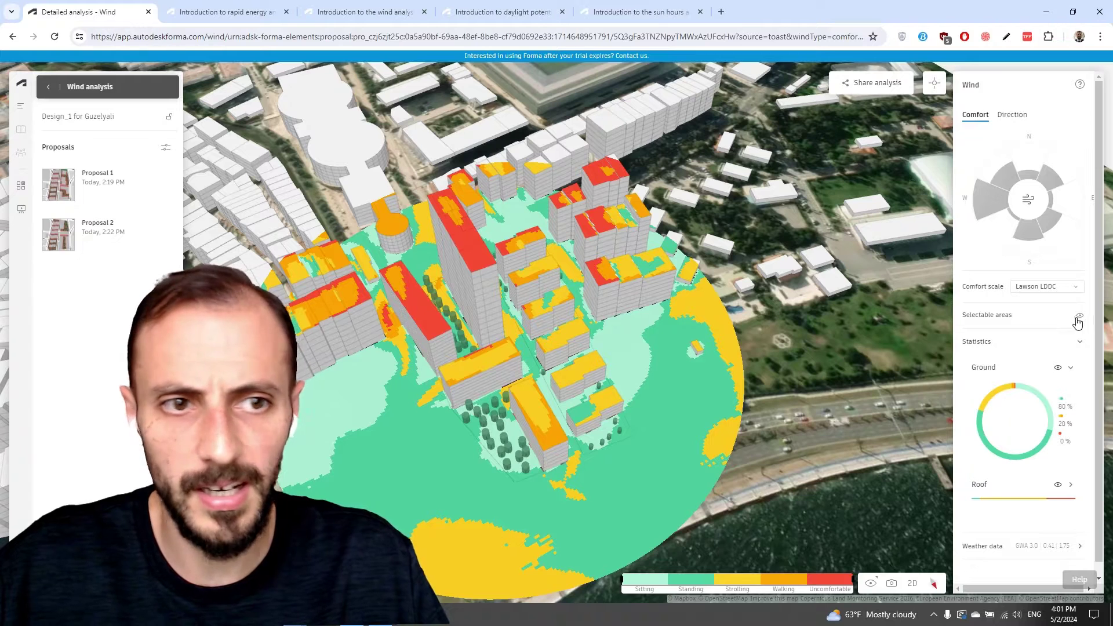
{"action": "left_click", "coordinate": [1078, 318]}
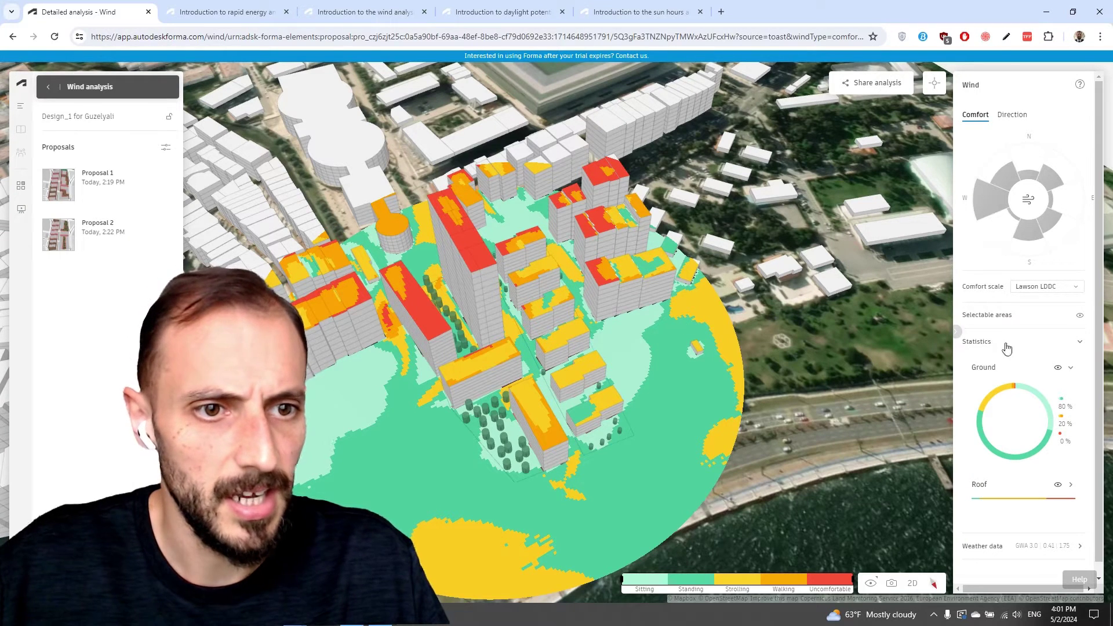
{"action": "left_click", "coordinate": [1081, 346]}
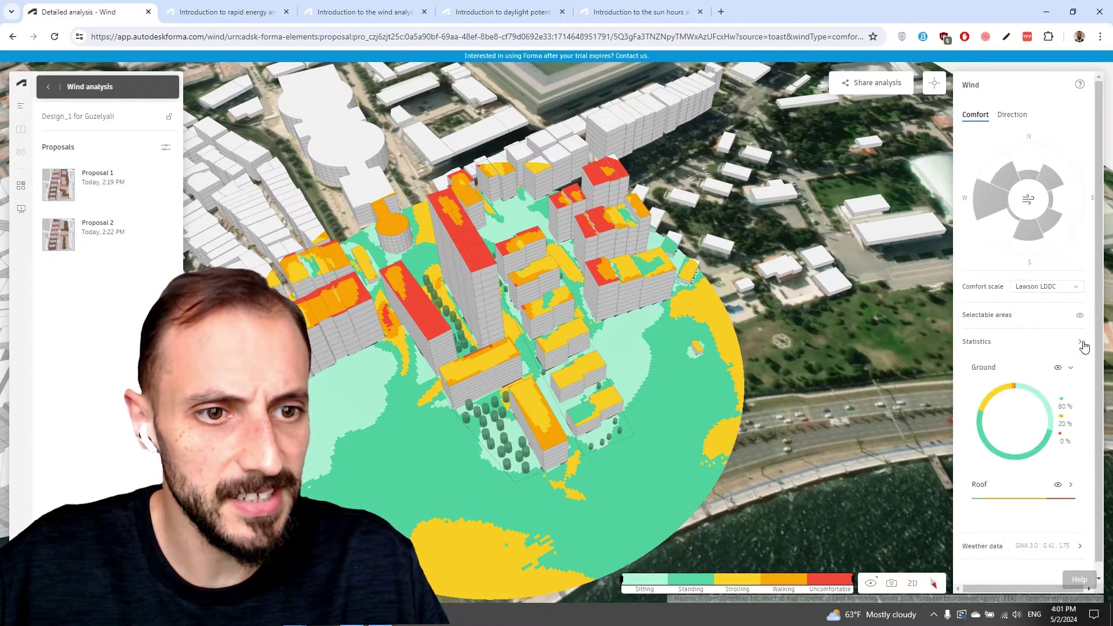
{"action": "mouse_move", "coordinate": [993, 397]}
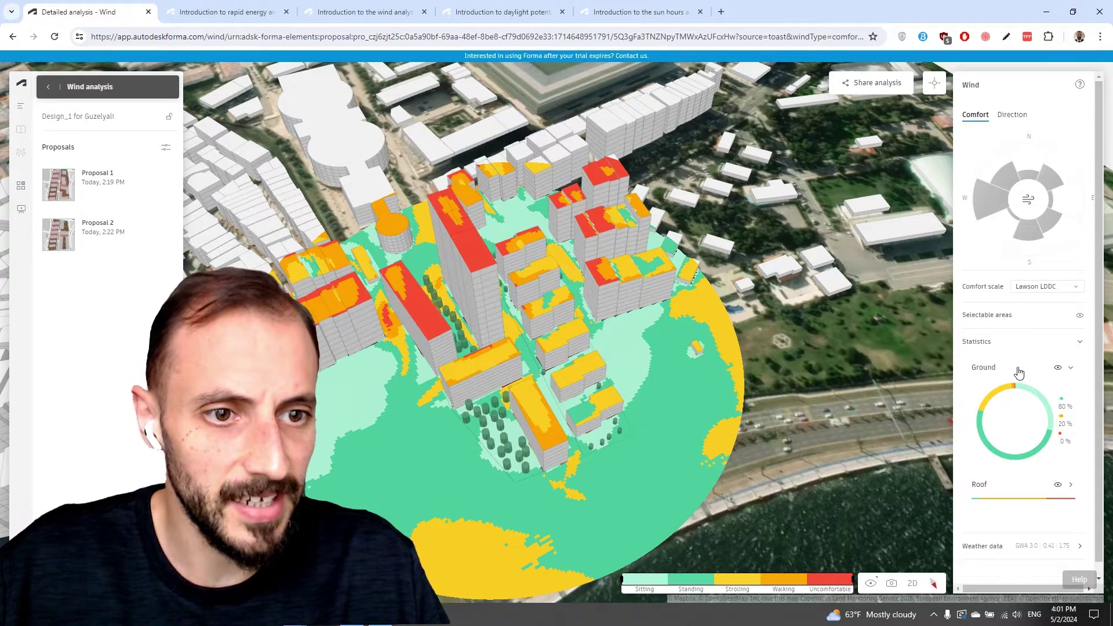
{"action": "left_click", "coordinate": [1058, 368]}
{"action": "left_click", "coordinate": [1058, 368]}
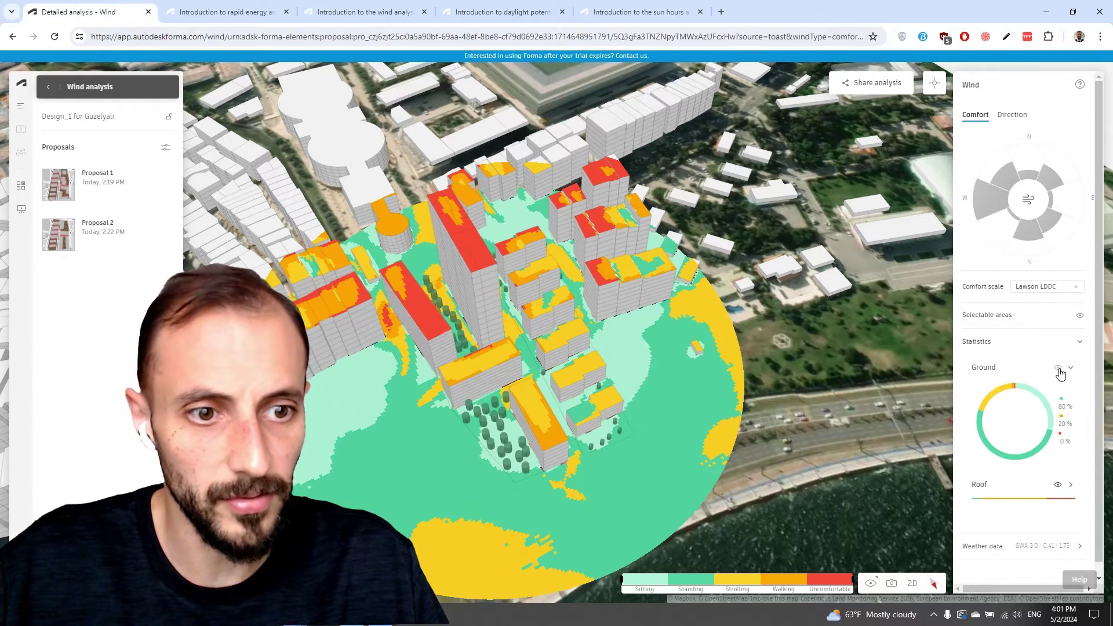
- Expand the Roof statistics chart and hide roof colours to study the ground donut, then re-show them
{"action": "left_click", "coordinate": [1058, 485]}
{"action": "left_click", "coordinate": [1059, 486]}
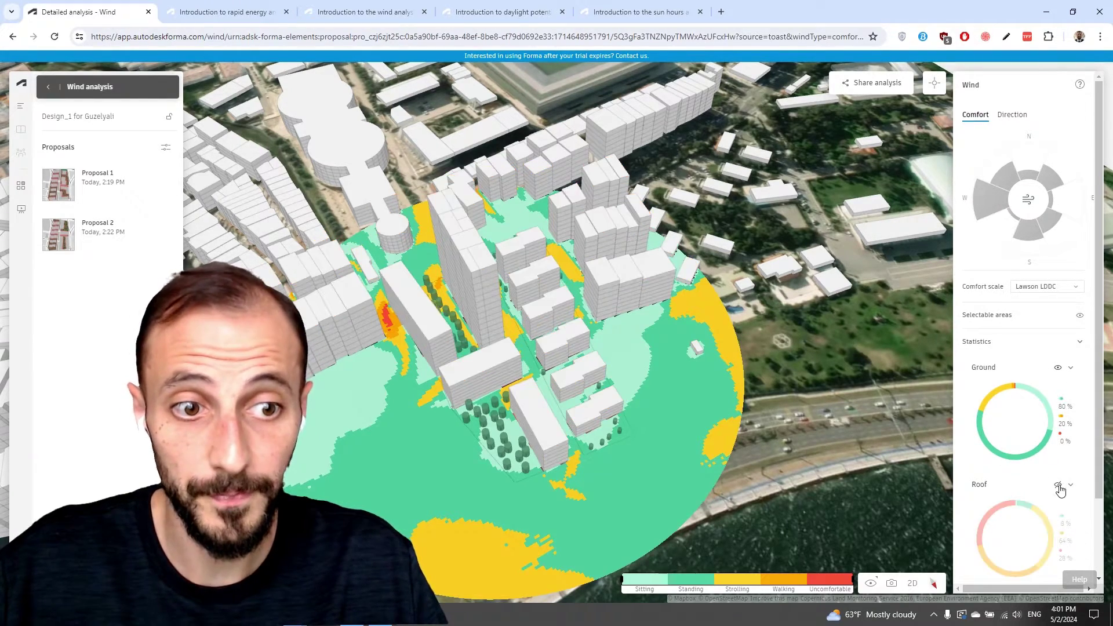
{"action": "right_click_drag", "start_coordinate": [753, 400], "coordinate": [649, 399]}
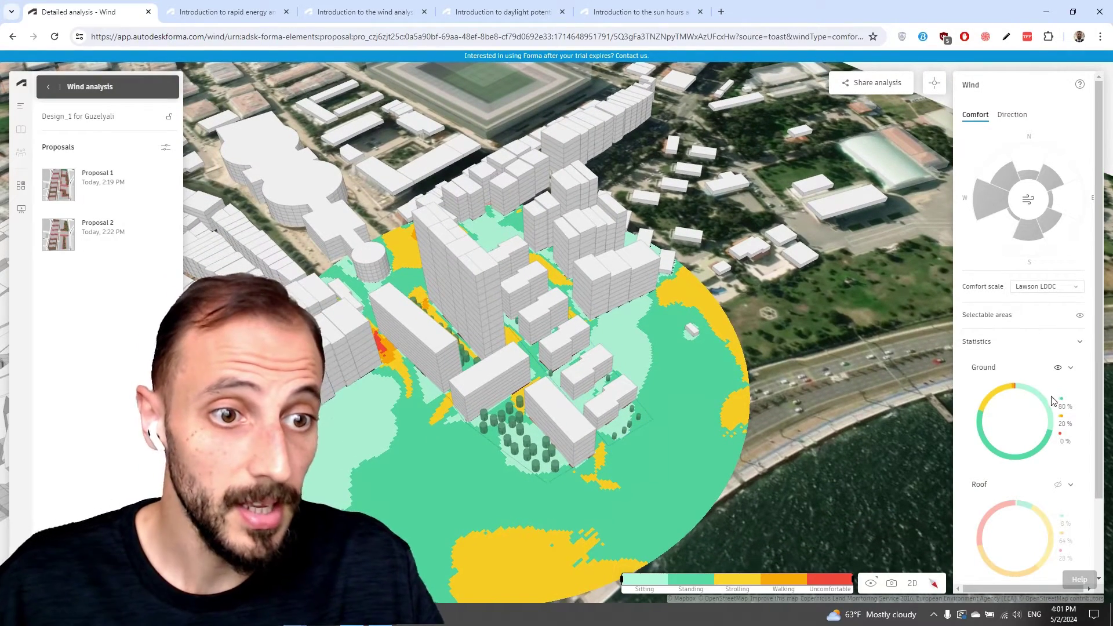
{"action": "mouse_move", "coordinate": [1043, 401]}
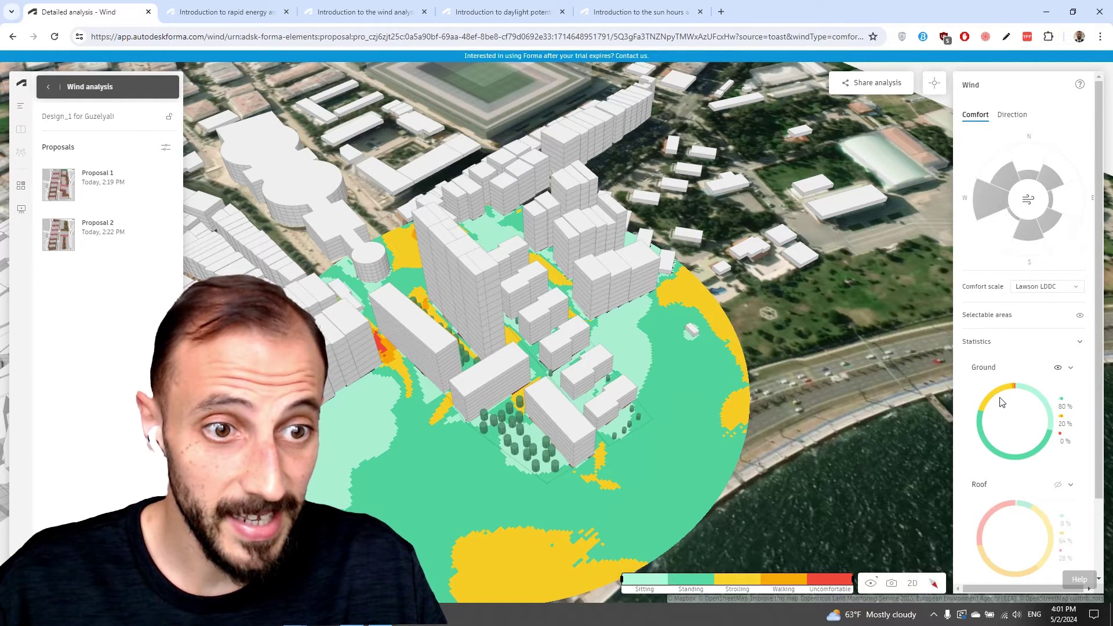
{"action": "mouse_move", "coordinate": [996, 398]}
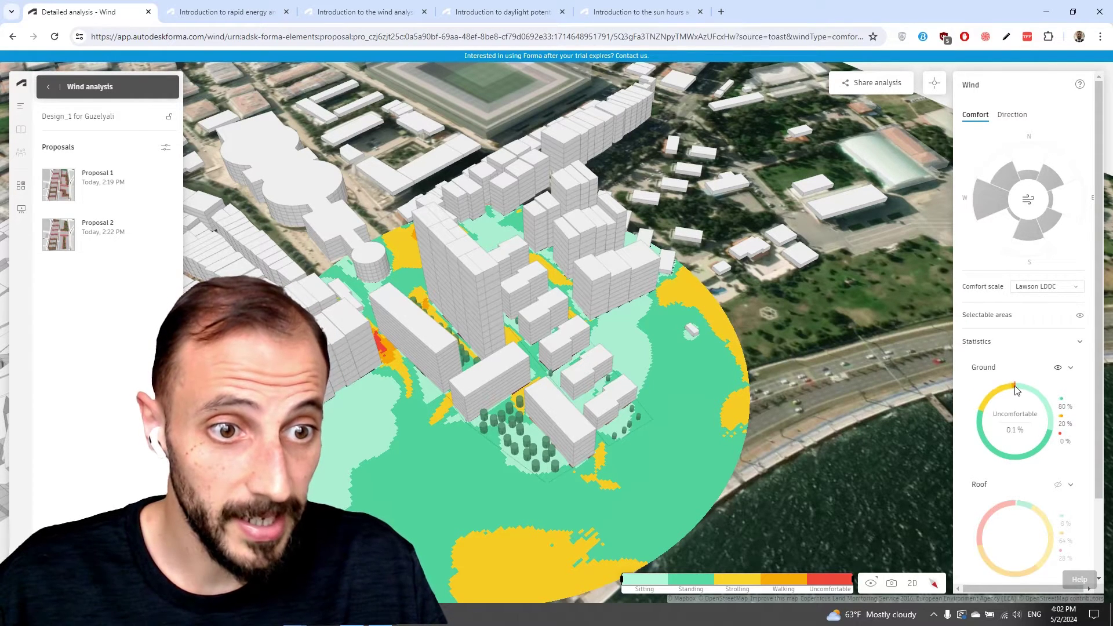
{"action": "left_click_drag", "start_coordinate": [622, 346], "coordinate": [428, 384]}
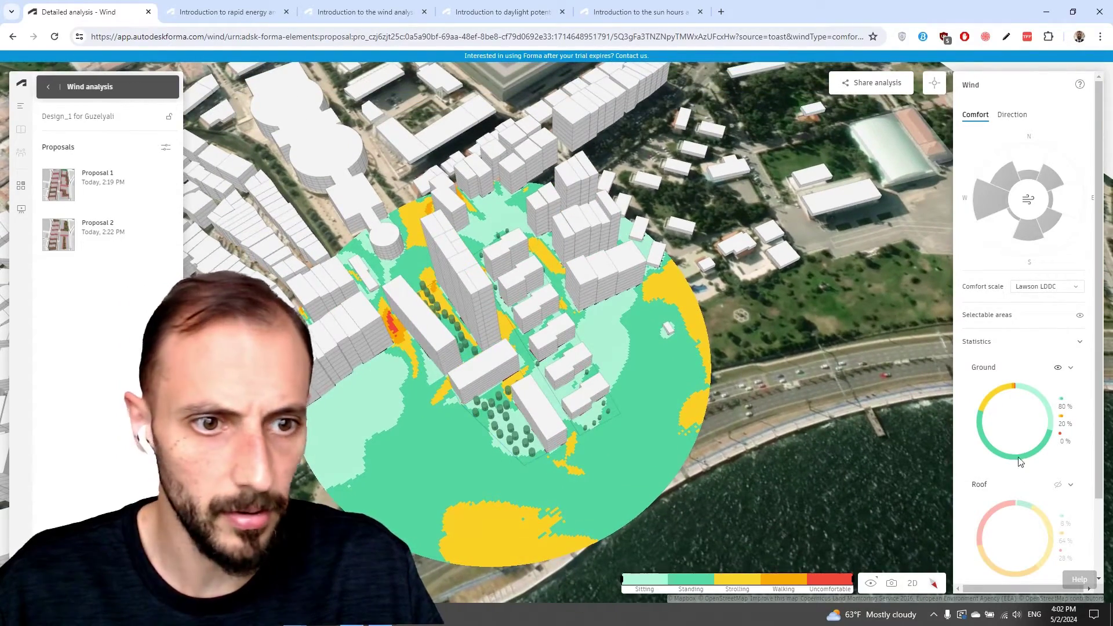
{"action": "left_click", "coordinate": [1057, 484]}
- Hide the ground comfort colours so only roof-level comfort shows, viewed from overhead
{"action": "left_click", "coordinate": [1057, 368]}
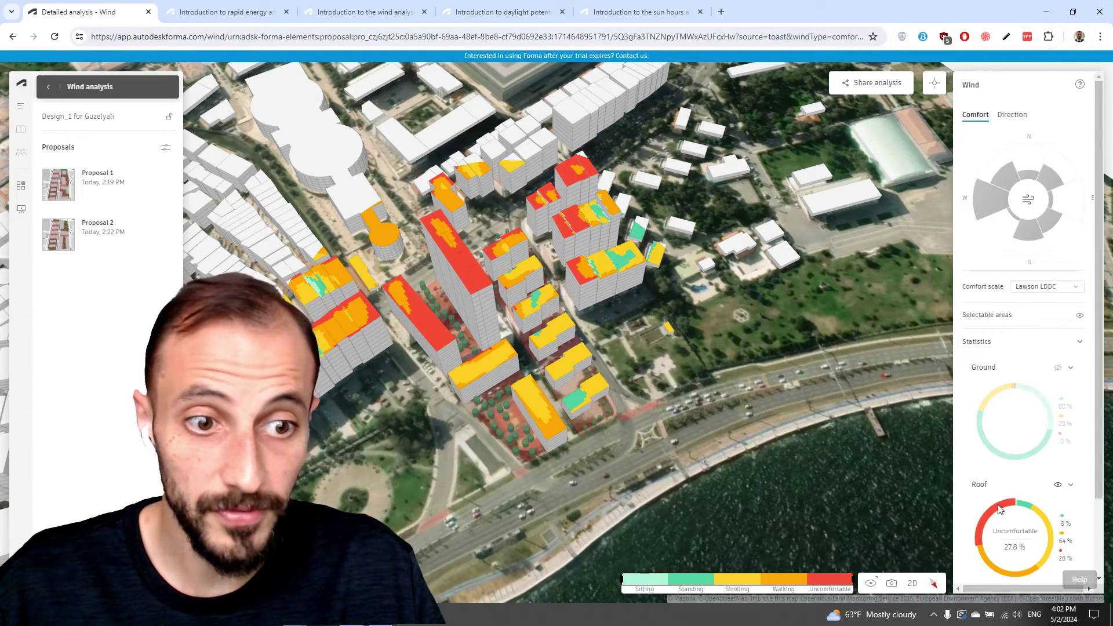
{"action": "left_click_drag", "start_coordinate": [406, 273], "coordinate": [467, 293]}
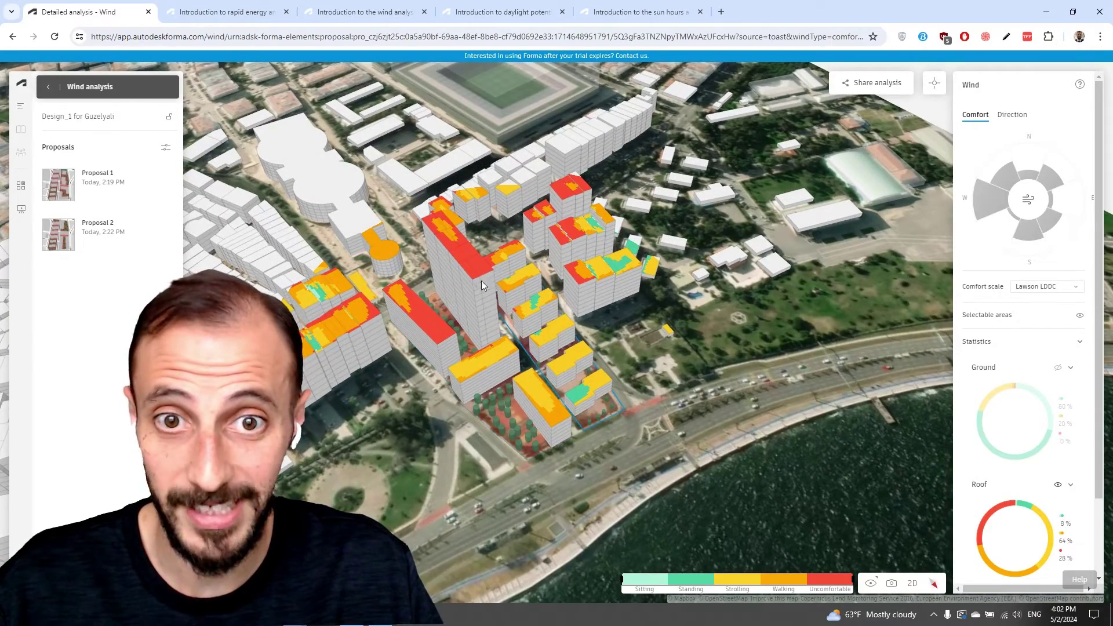
{"action": "left_click_drag", "start_coordinate": [565, 362], "coordinate": [610, 282]}
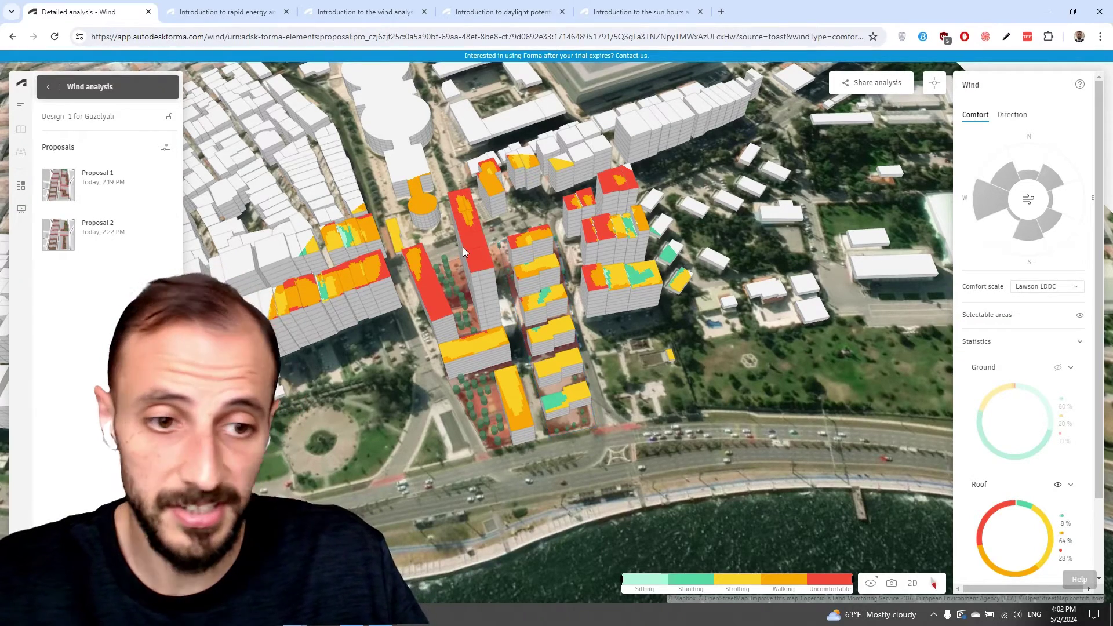
{"action": "left_click_drag", "start_coordinate": [471, 242], "coordinate": [517, 335]}
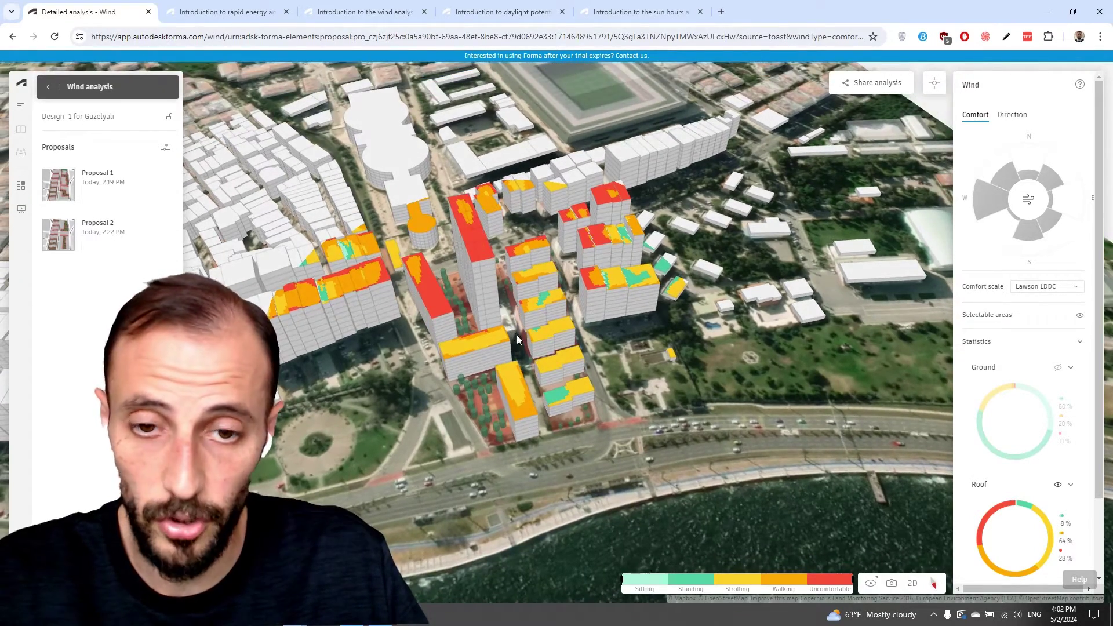
{"action": "left_click_drag", "start_coordinate": [624, 250], "coordinate": [623, 256]}
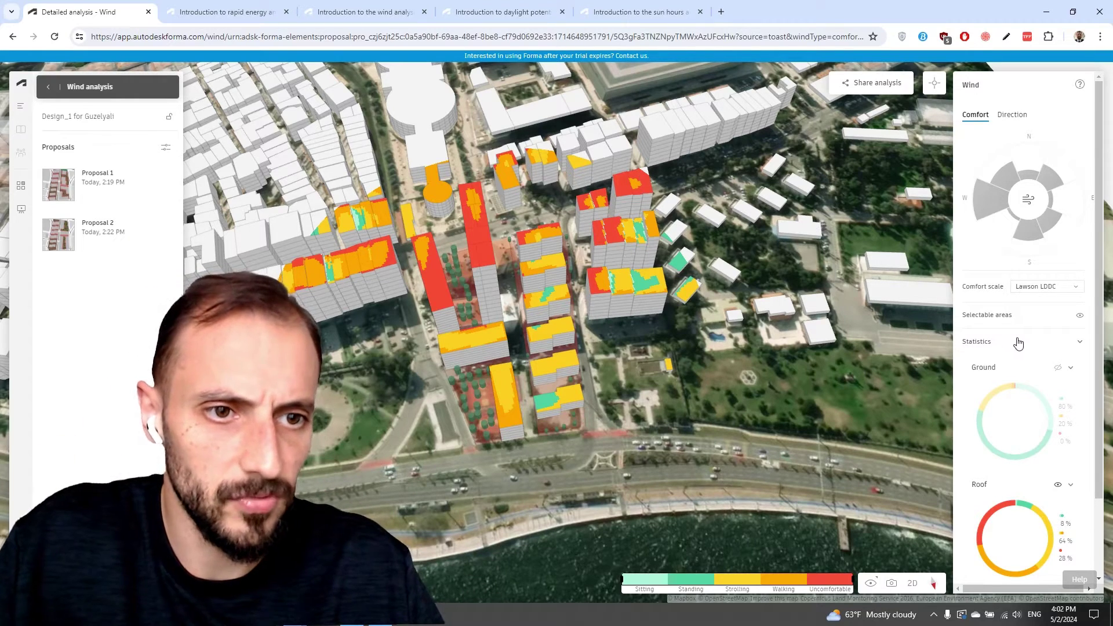
- Expand the Weather data details sourced from Global Wind Atlas 3.0
{"action": "scroll", "coordinate": [1016, 345], "scroll_direction": "down", "scroll_amount": 2}
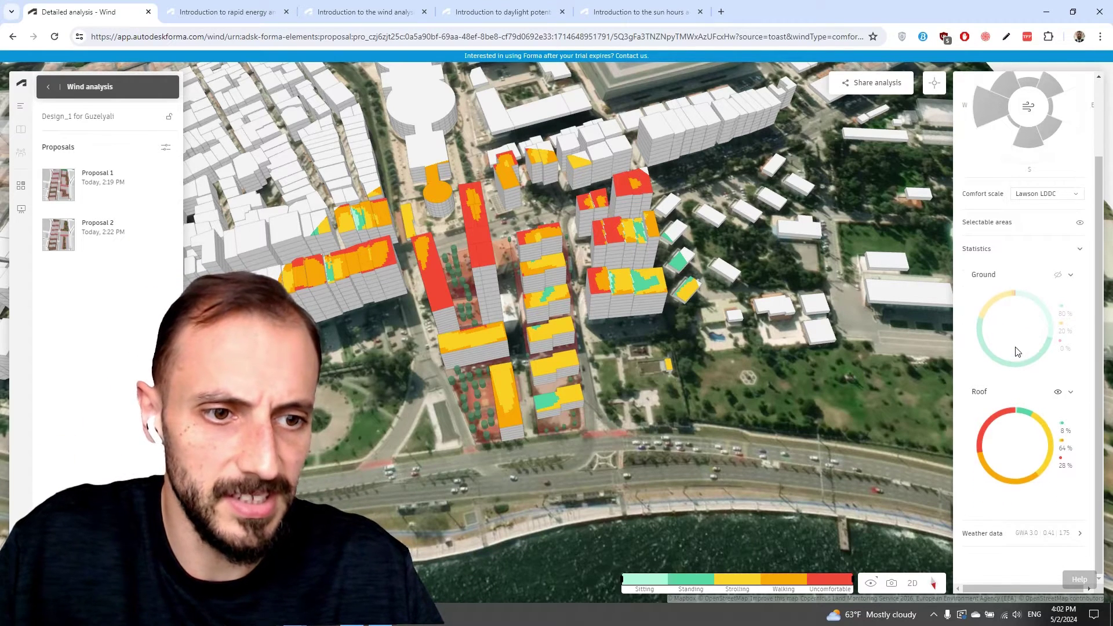
{"action": "left_click", "coordinate": [1079, 535]}
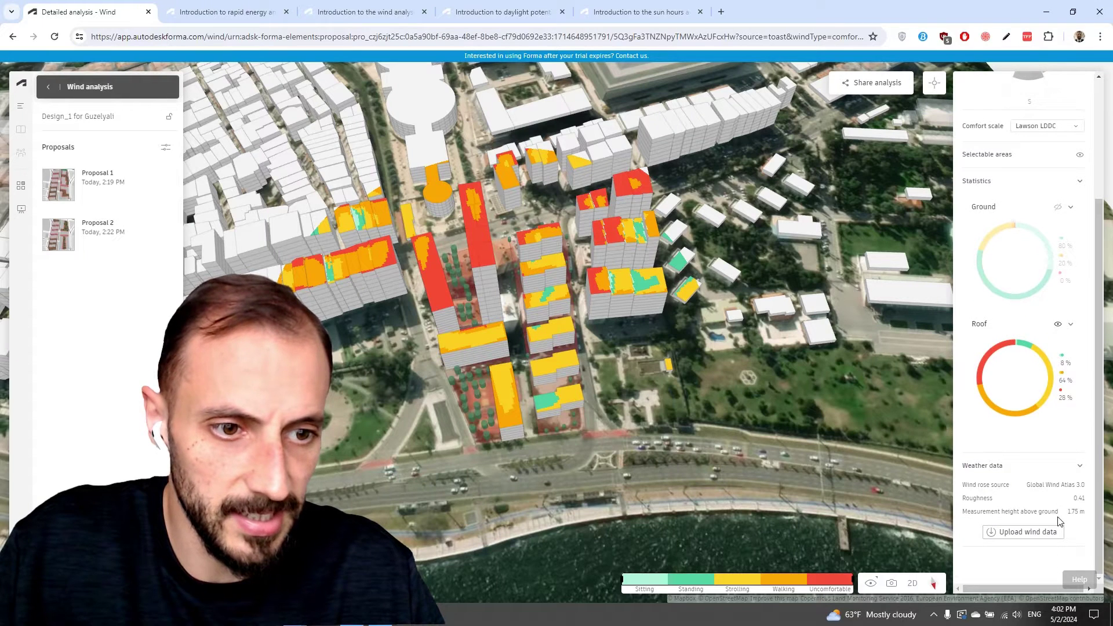
{"action": "scroll", "coordinate": [1048, 536], "scroll_direction": "up", "scroll_amount": 3}
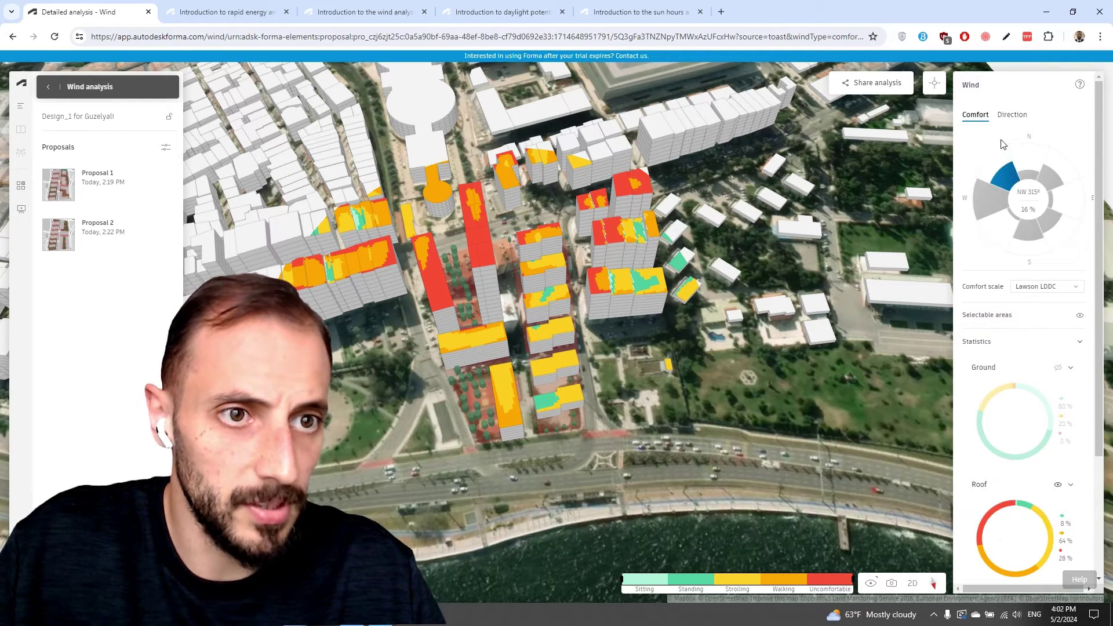
- Switch to Direction results, showing ground wind speed colours and the westerly W (270°) wind arrow
{"action": "left_click", "coordinate": [986, 209]}
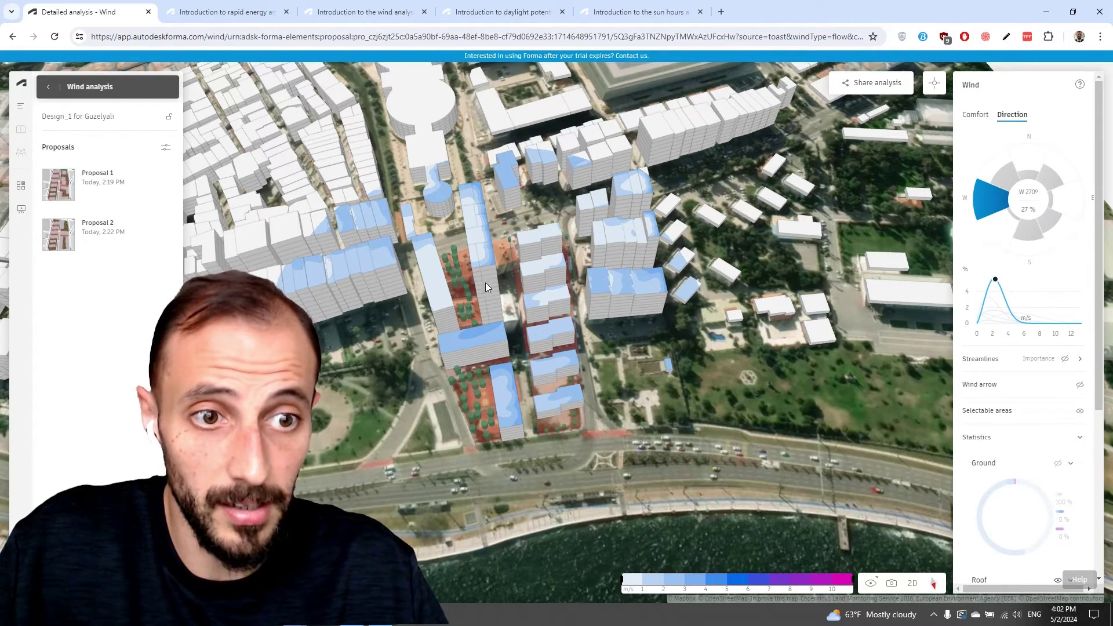
{"action": "mouse_move", "coordinate": [485, 283]}
{"action": "left_mouse_down"}
{"action": "mouse_move", "coordinate": [457, 326]}
{"action": "mouse_move", "coordinate": [487, 293]}
{"action": "left_mouse_up"}
{"action": "scroll", "coordinate": [1071, 424], "scroll_direction": "down", "scroll_amount": 4}
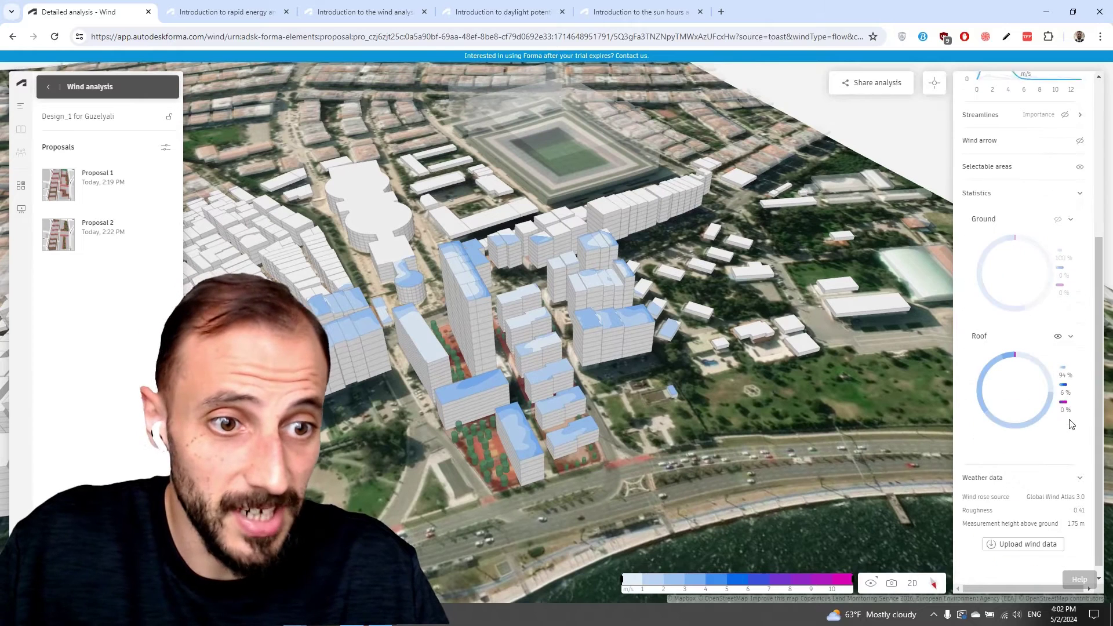
{"action": "scroll", "coordinate": [1071, 424], "scroll_direction": "down", "scroll_amount": 1}
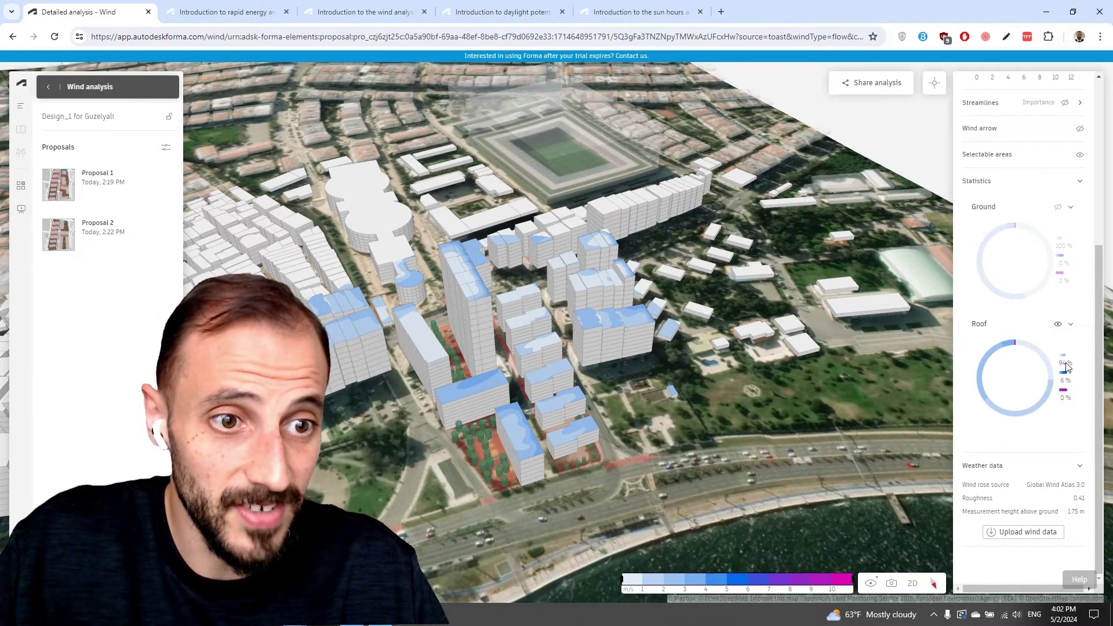
{"action": "left_click", "coordinate": [1057, 207]}
{"action": "scroll", "coordinate": [1049, 276], "scroll_direction": "up", "scroll_amount": 4}
{"action": "scroll", "coordinate": [1047, 282], "scroll_direction": "down", "scroll_amount": 1}
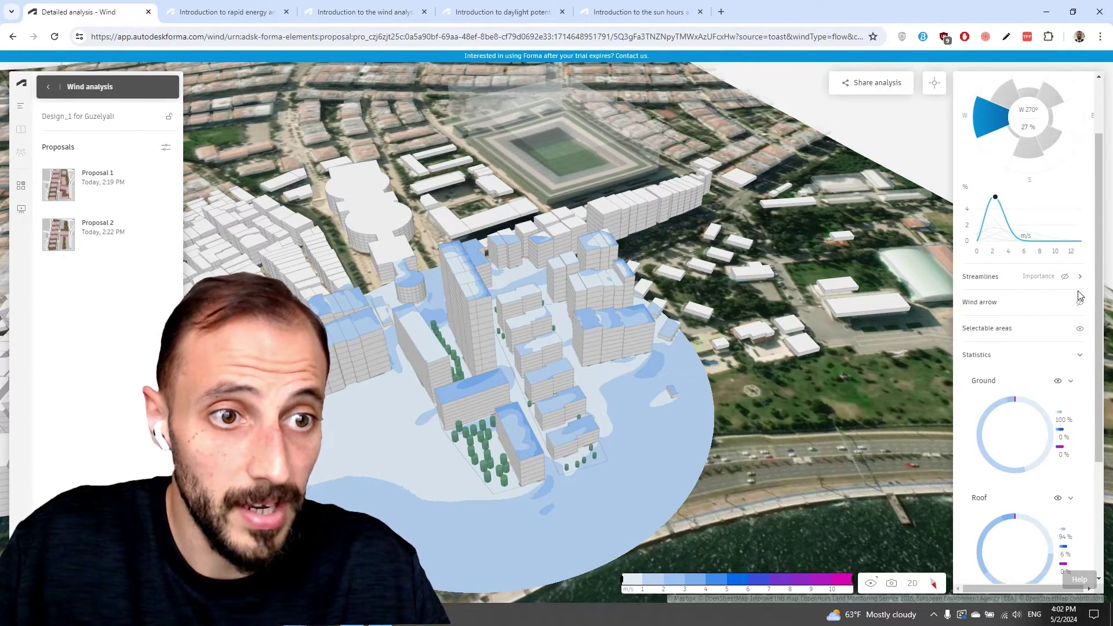
{"action": "left_click", "coordinate": [1079, 303]}
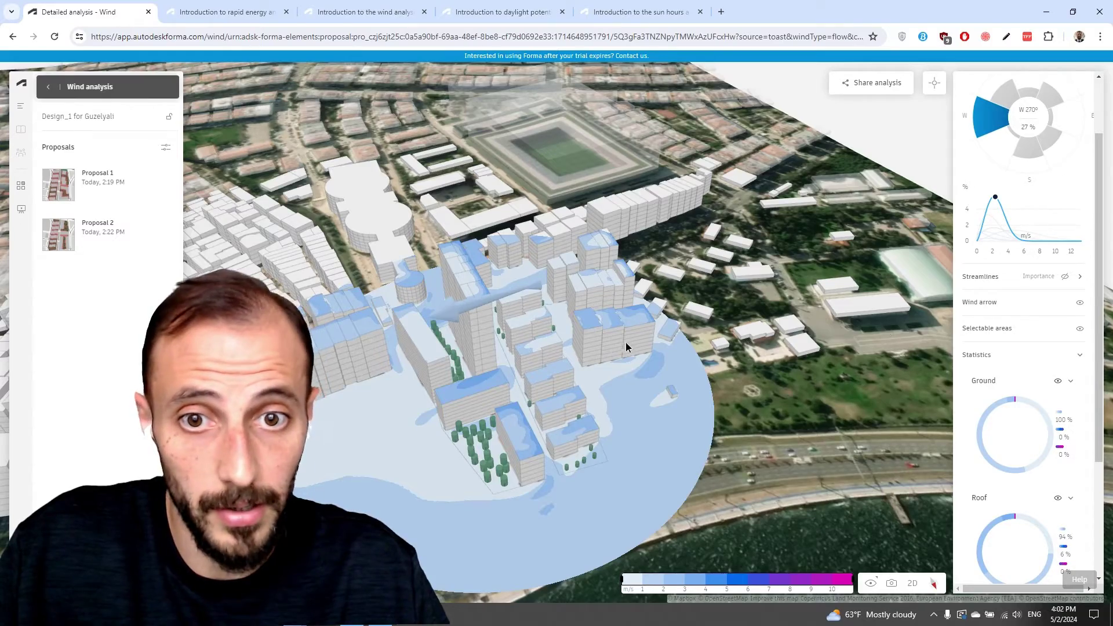
{"action": "left_click_drag", "start_coordinate": [625, 343], "coordinate": [715, 308]}
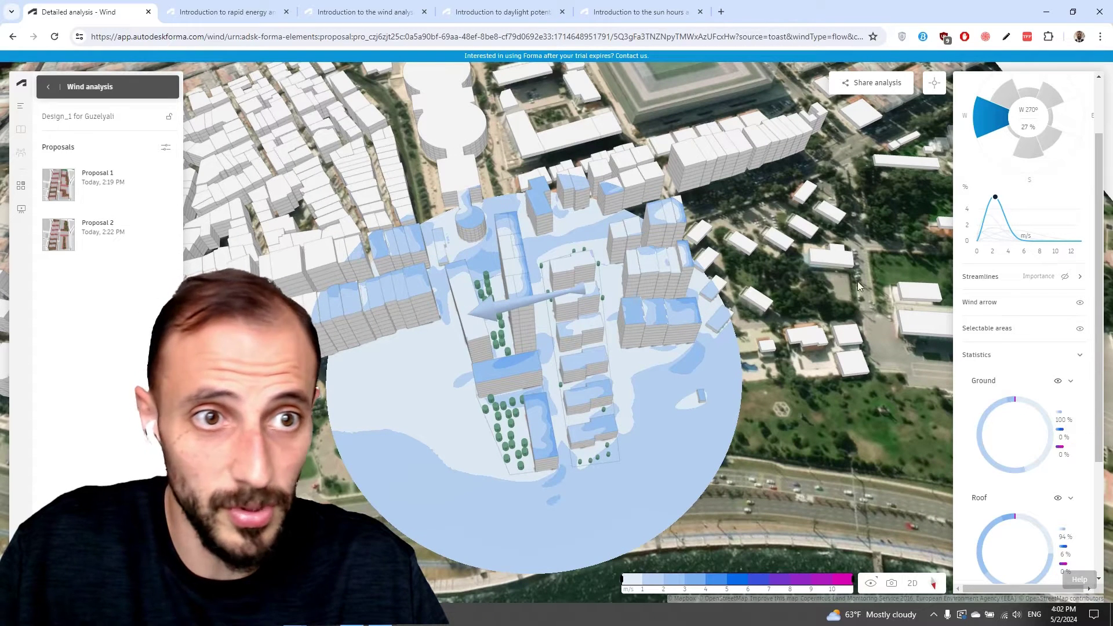
- Turn on wind streamlines and raise their amount to the maximum 320
{"action": "left_click", "coordinate": [1064, 277]}
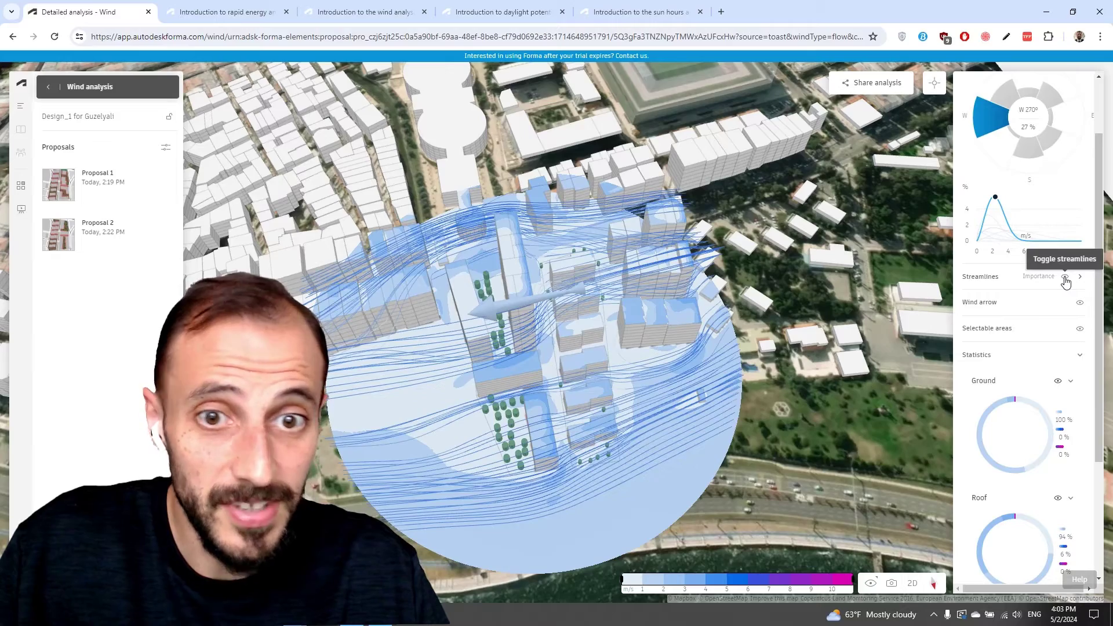
{"action": "left_click", "coordinate": [1081, 278]}
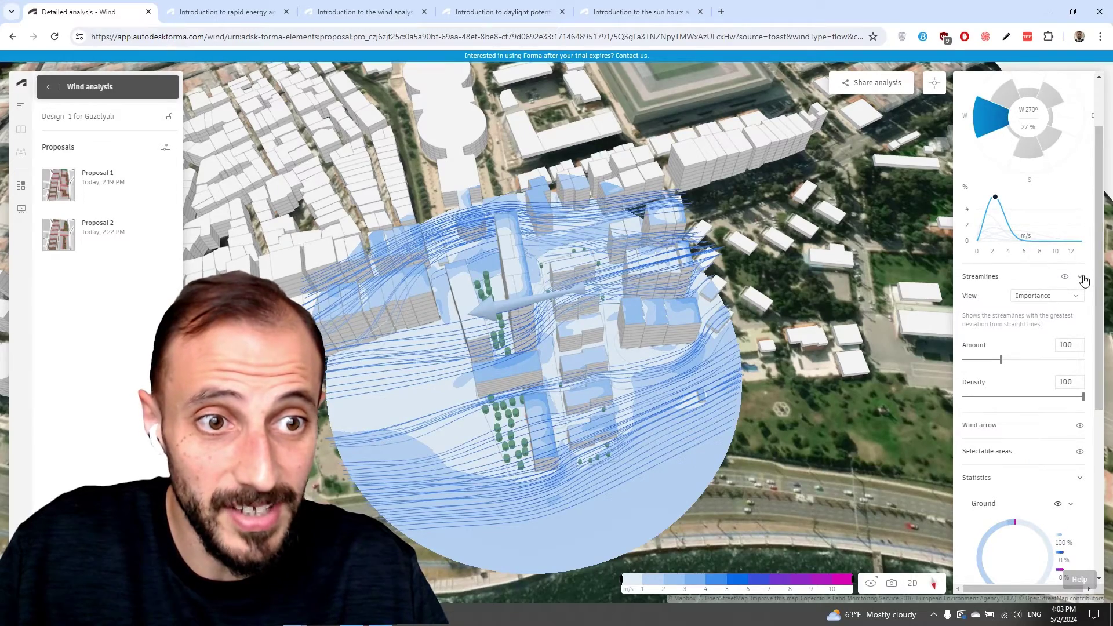
{"action": "left_click_drag", "start_coordinate": [632, 389], "coordinate": [560, 371]}
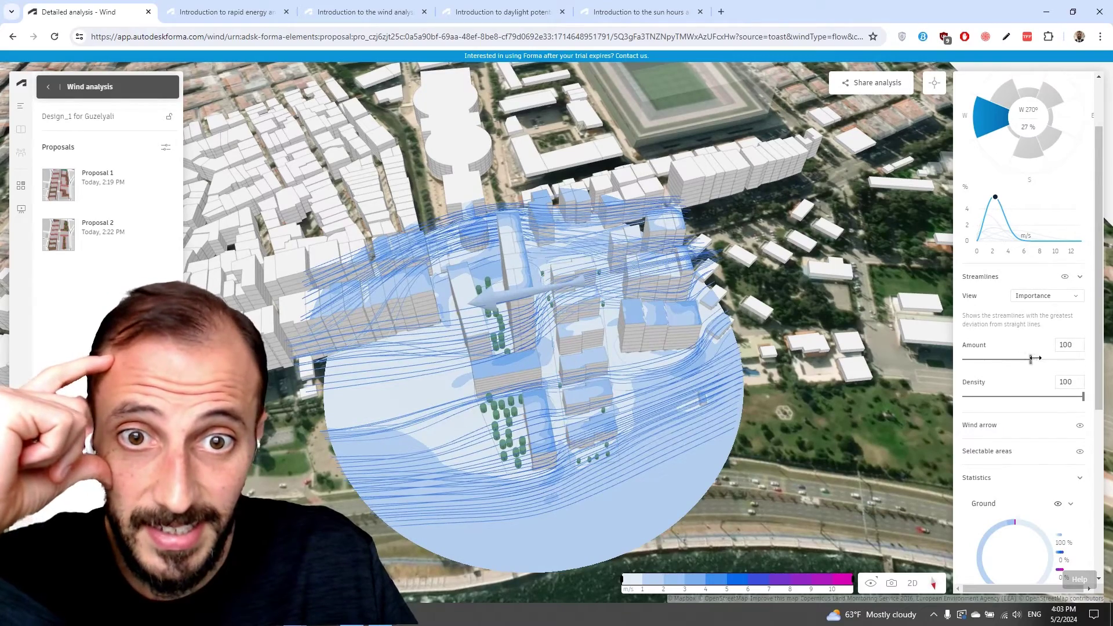
{"action": "left_click_drag", "start_coordinate": [1044, 358], "coordinate": [1083, 360]}
{"action": "left_click_drag", "start_coordinate": [713, 289], "coordinate": [719, 322]}
{"action": "scroll", "coordinate": [748, 363], "scroll_direction": "up", "scroll_amount": 3}
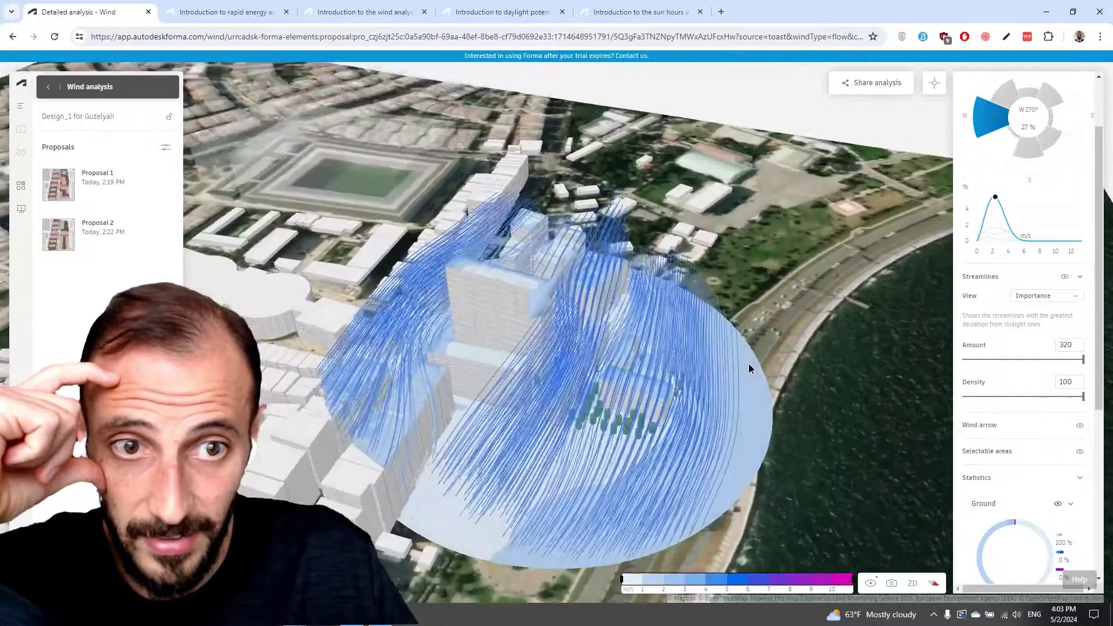
{"action": "scroll", "coordinate": [748, 363], "scroll_direction": "down", "scroll_amount": 2}
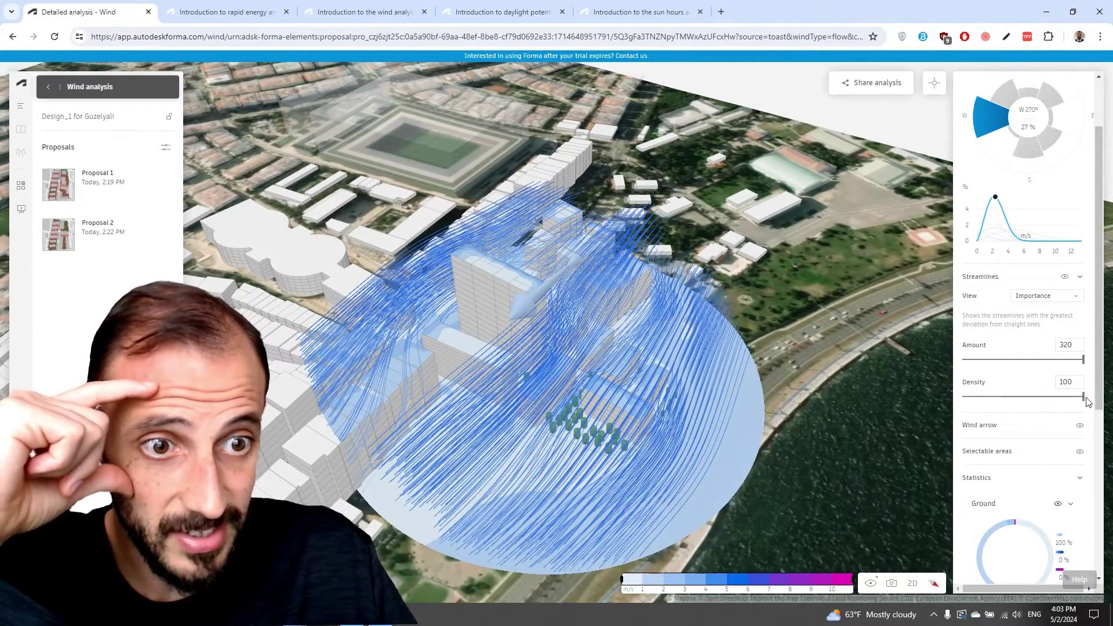
- Lower the streamline density to 24, then restore it to full 100
{"action": "left_click_drag", "start_coordinate": [1039, 397], "coordinate": [992, 400]}
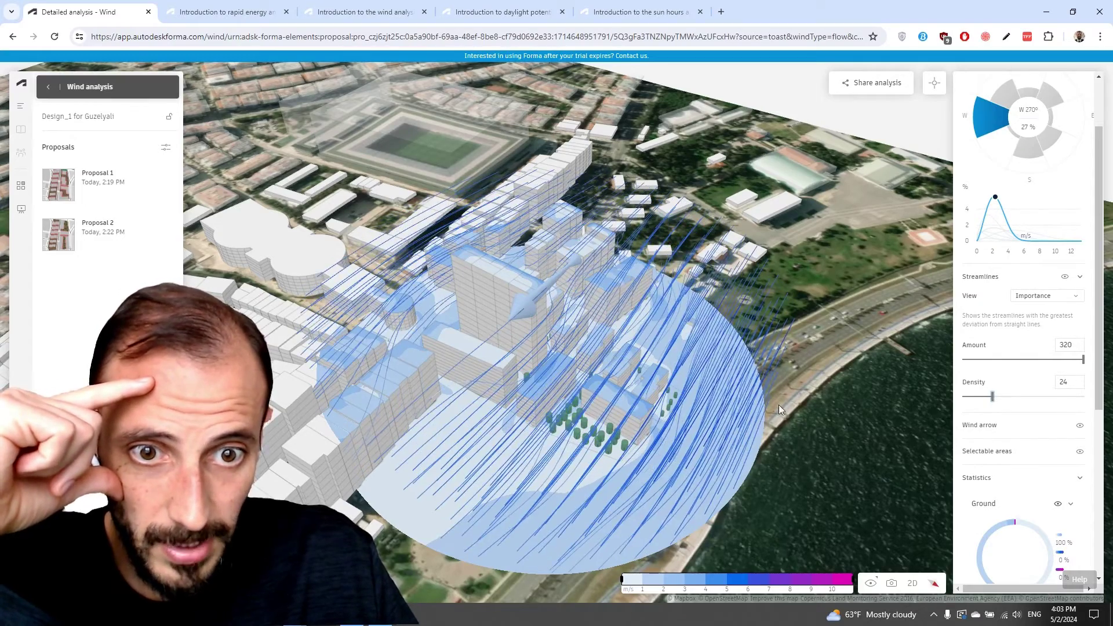
{"action": "right_click_drag", "start_coordinate": [777, 404], "coordinate": [791, 364]}
{"action": "left_click_drag", "start_coordinate": [991, 397], "coordinate": [1089, 416]}
{"action": "right_click_drag", "start_coordinate": [812, 384], "coordinate": [673, 391]}
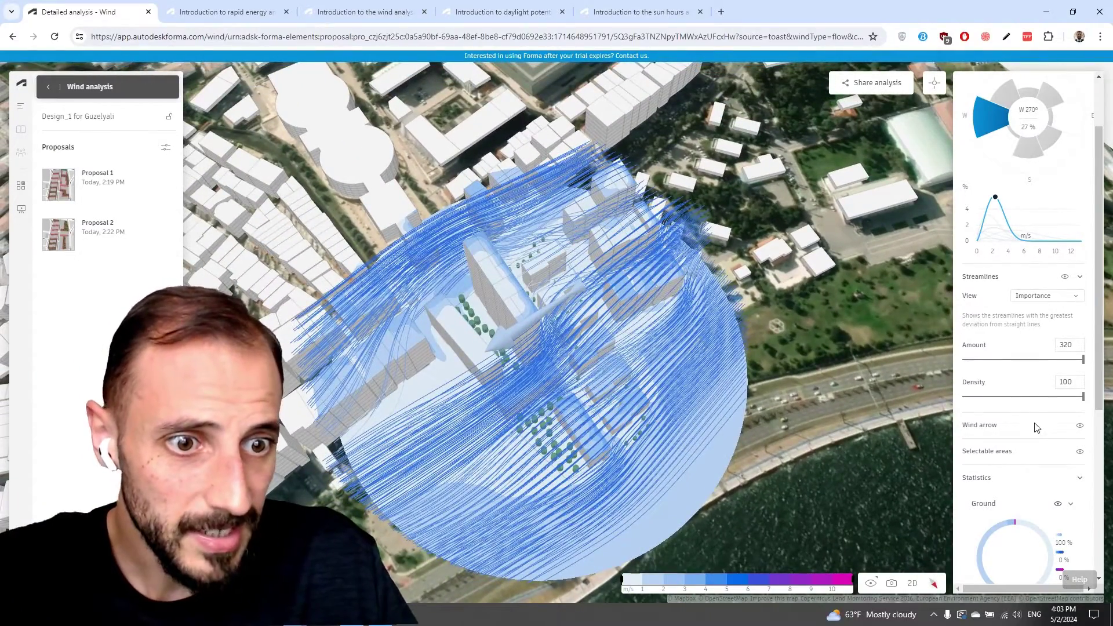
{"action": "scroll", "coordinate": [1037, 429], "scroll_direction": "down", "scroll_amount": 4}
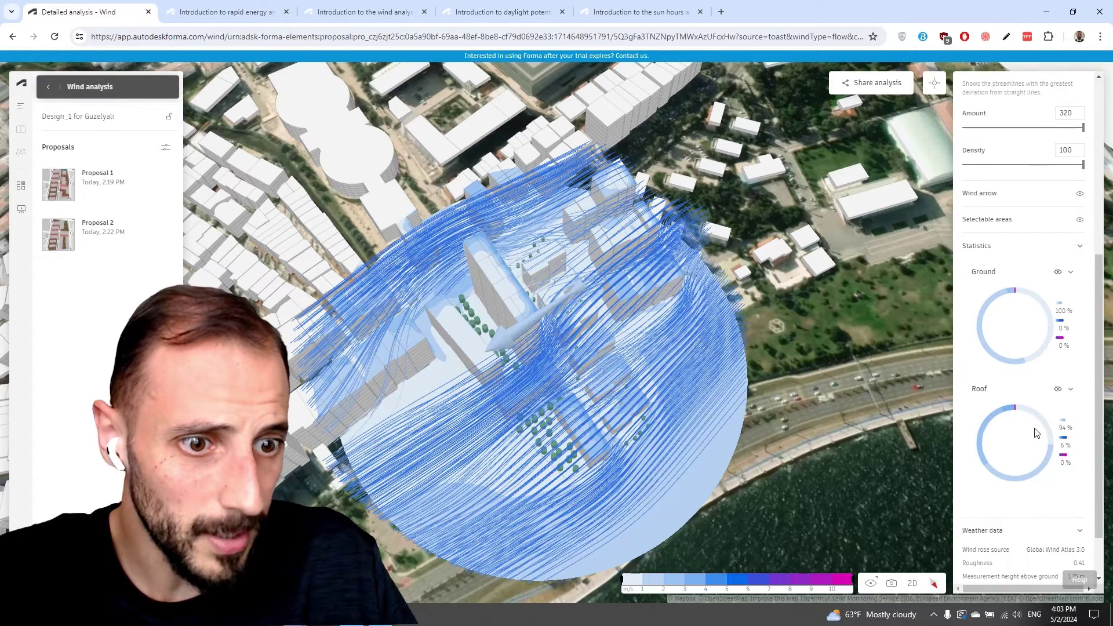
{"action": "scroll", "coordinate": [1037, 432], "scroll_direction": "up", "scroll_amount": 4}
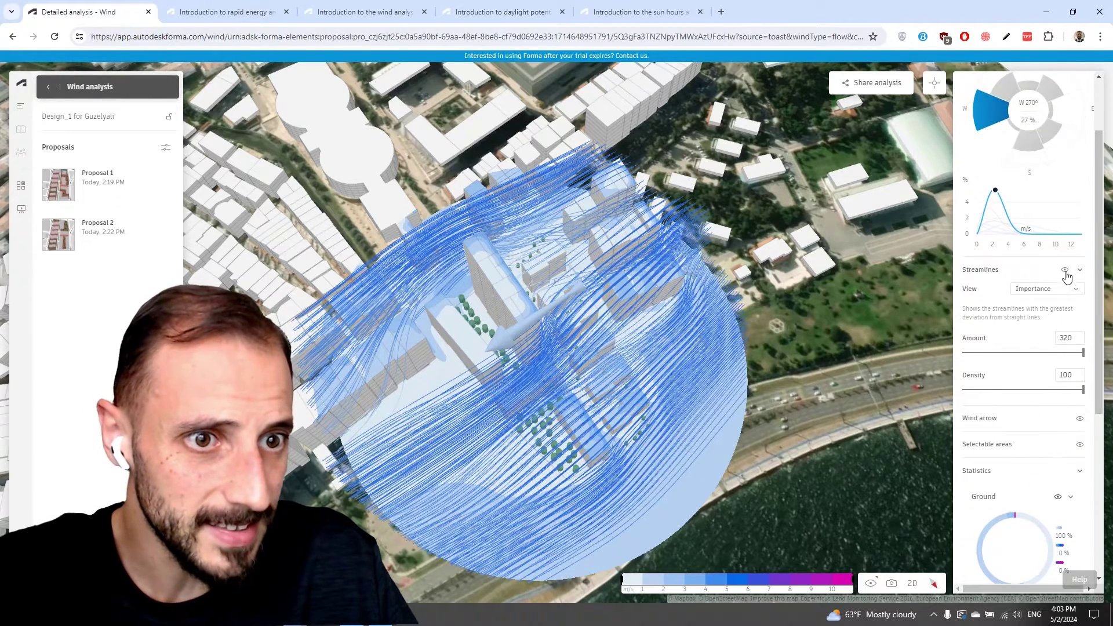
{"action": "left_click", "coordinate": [1075, 289]}
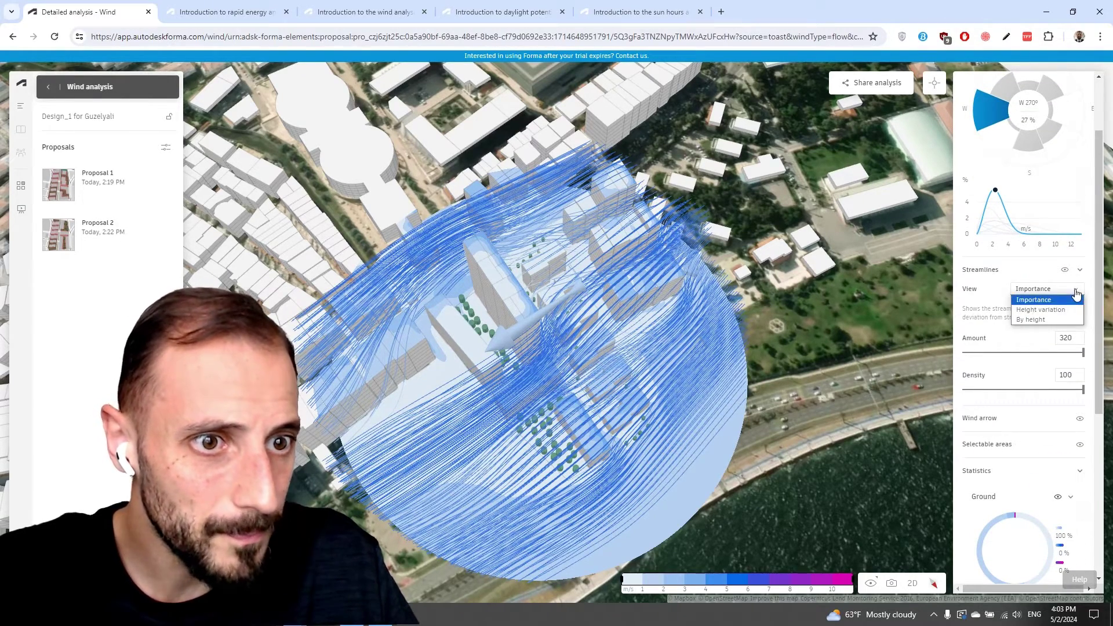
{"action": "left_click", "coordinate": [1054, 310]}
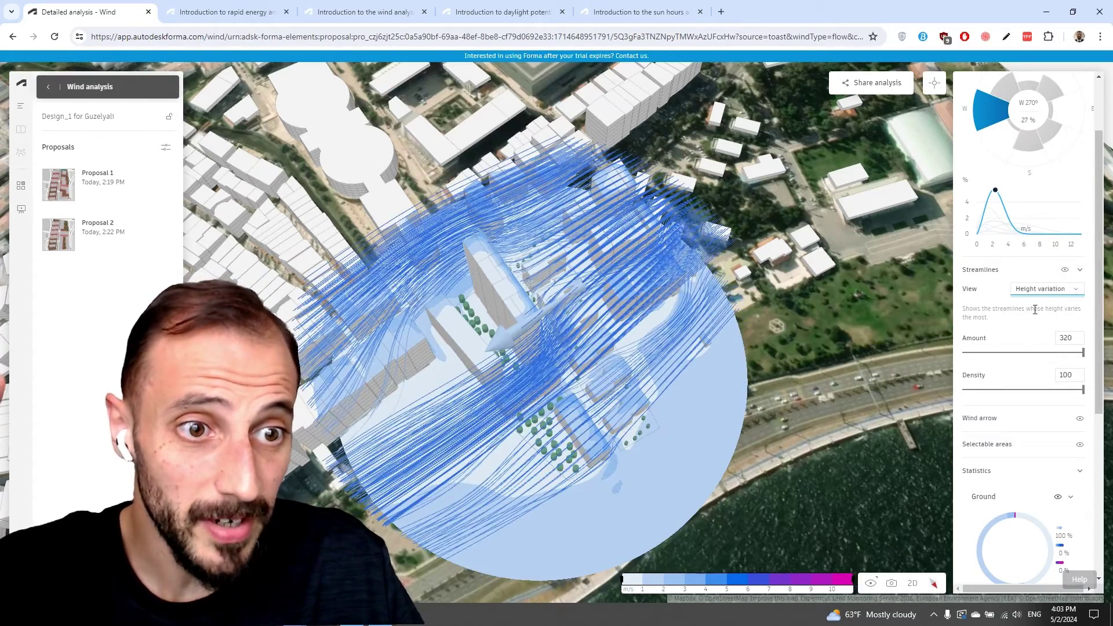
{"action": "right_click_drag", "start_coordinate": [753, 301], "coordinate": [706, 324]}
{"action": "left_click", "coordinate": [1056, 293]}
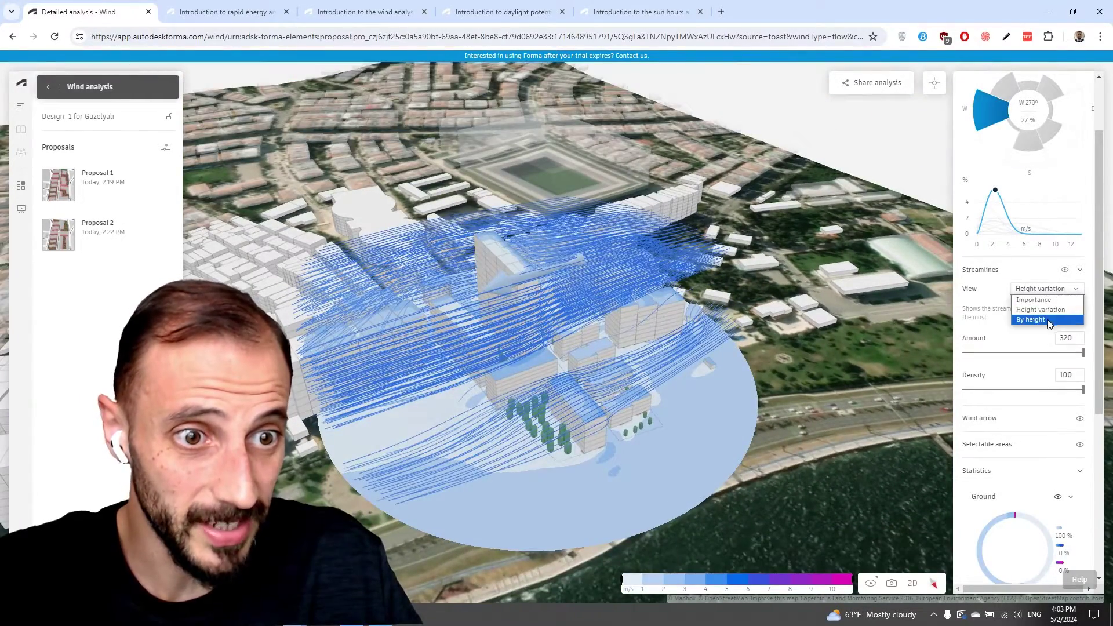
{"action": "left_click", "coordinate": [1050, 323]}
{"action": "right_click_drag", "start_coordinate": [712, 367], "coordinate": [703, 354]}
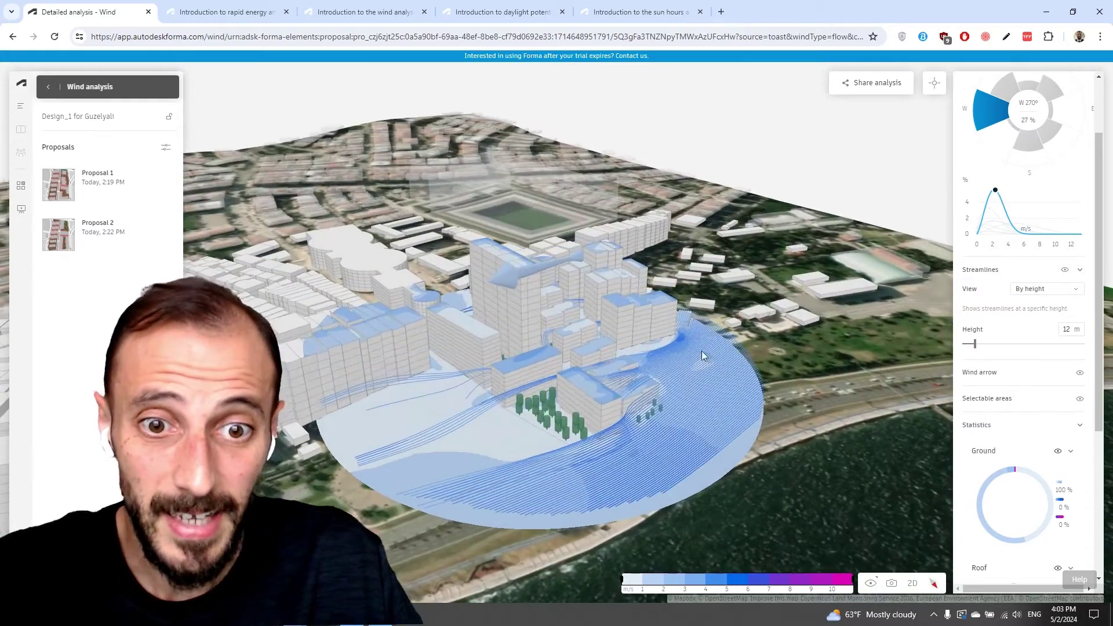
{"action": "right_click_drag", "start_coordinate": [600, 459], "coordinate": [686, 462]}
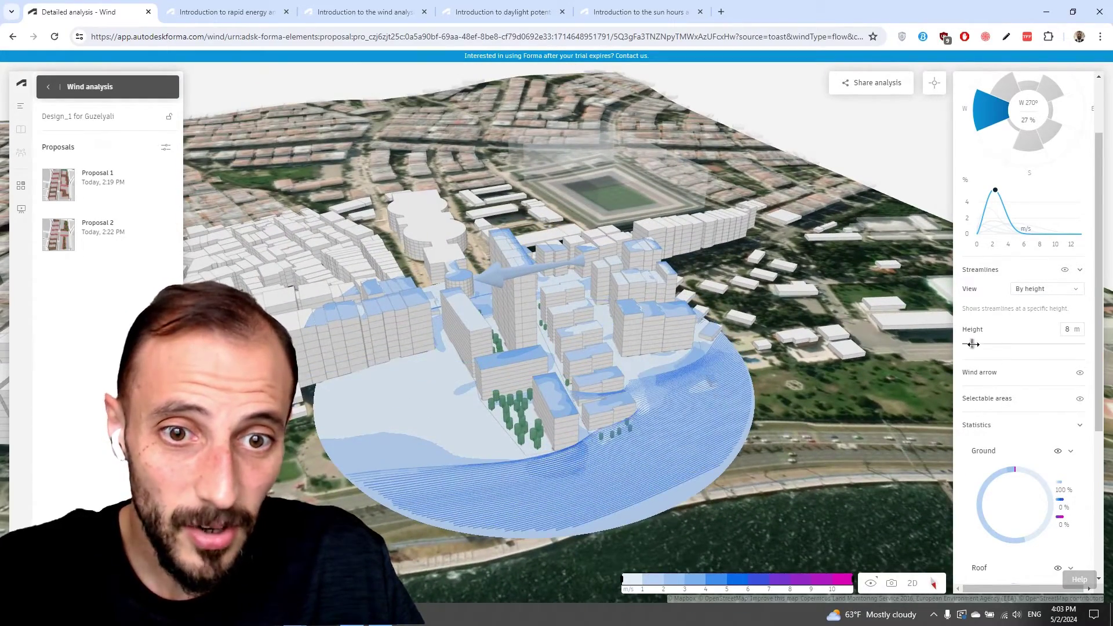
{"action": "left_click_drag", "start_coordinate": [972, 344], "coordinate": [1100, 349]}
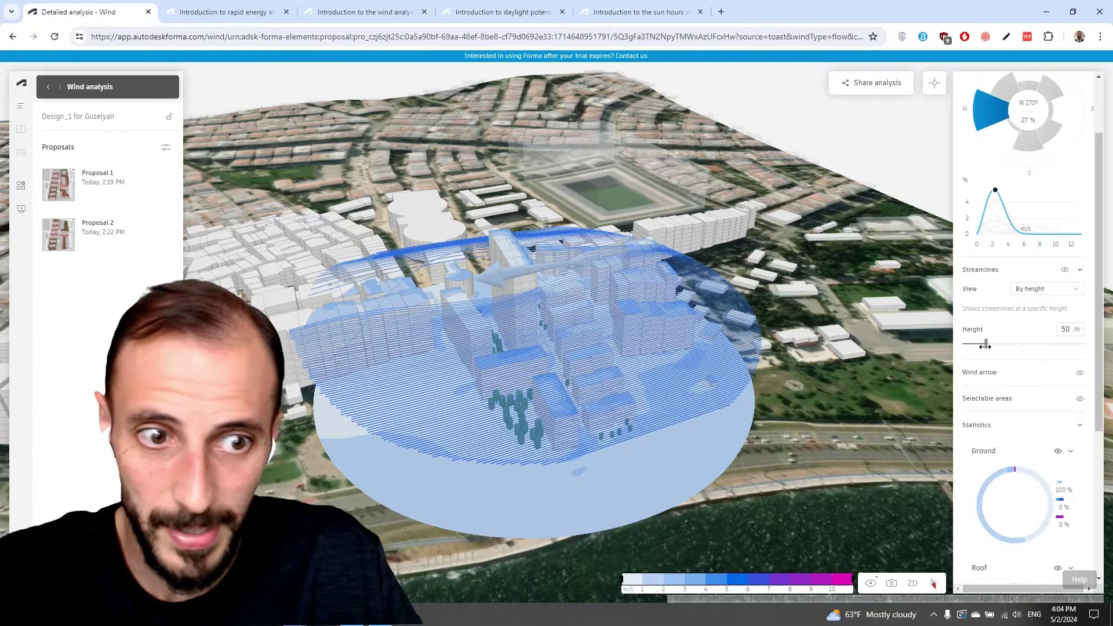
{"action": "scroll", "coordinate": [994, 425], "scroll_direction": "down", "scroll_amount": 3}
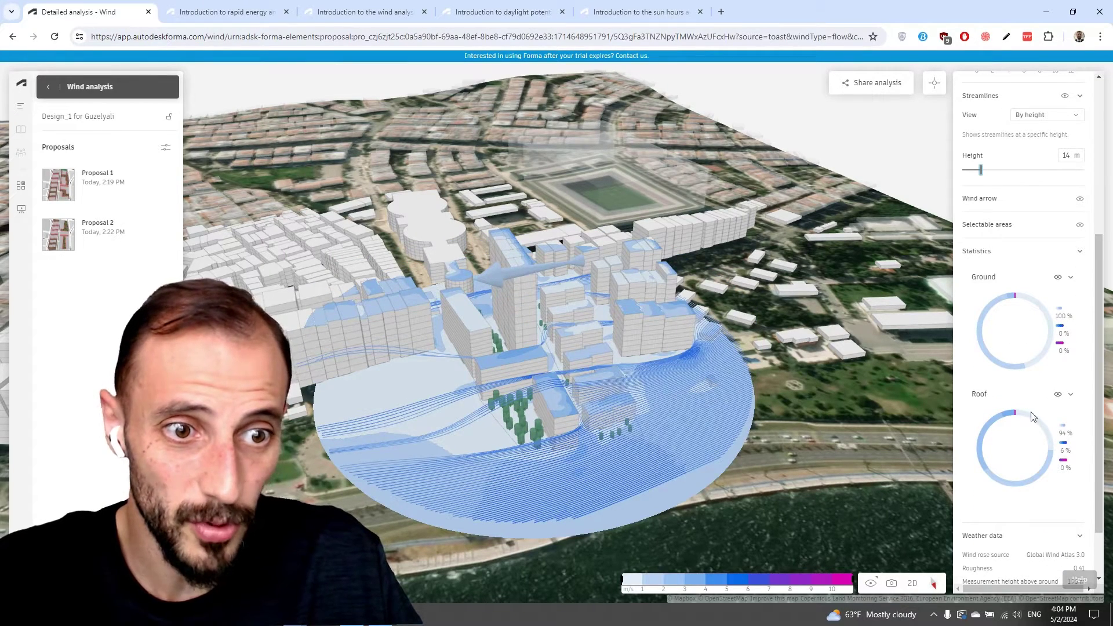
{"action": "right_click_drag", "start_coordinate": [585, 431], "coordinate": [666, 422]}
{"action": "mouse_move", "coordinate": [985, 325]}
{"action": "scroll", "coordinate": [1008, 342], "scroll_direction": "up", "scroll_amount": 4}
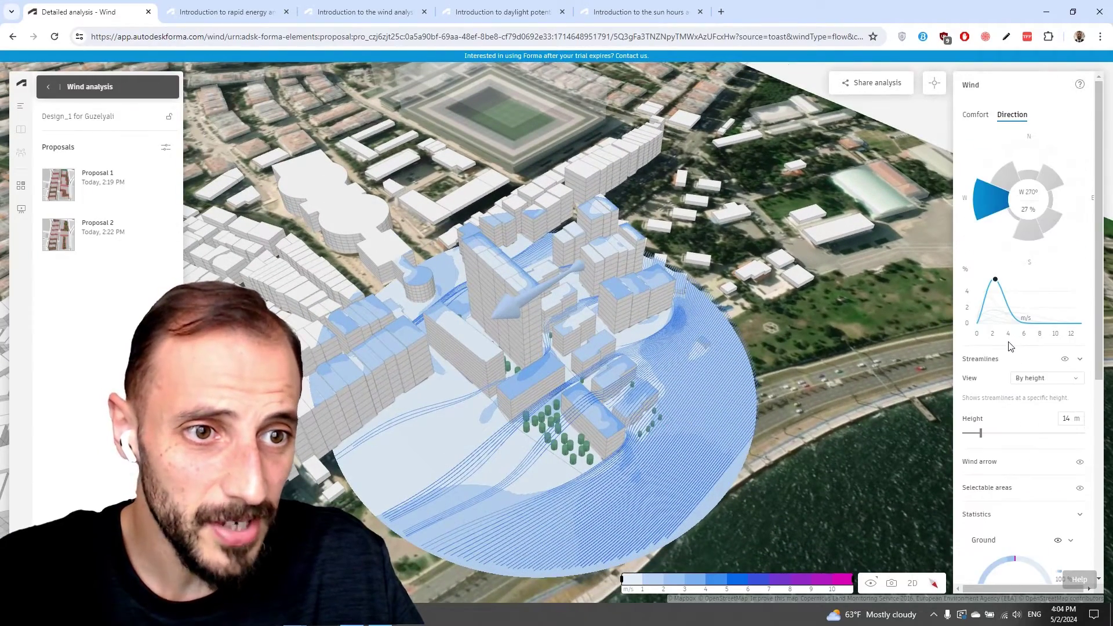
{"action": "left_click", "coordinate": [1046, 321]}
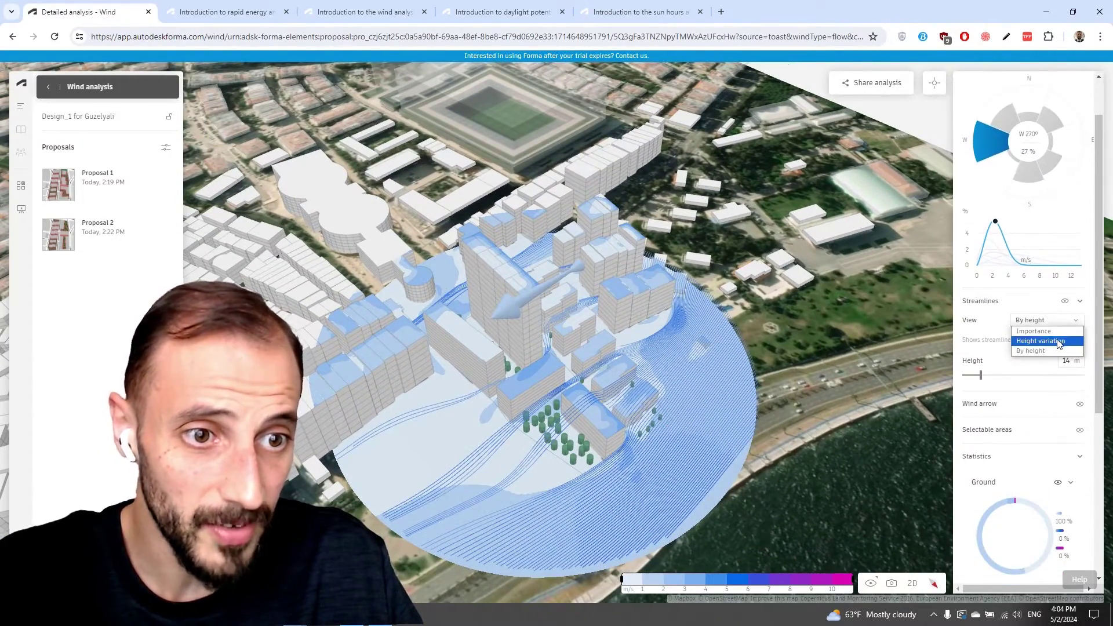
{"action": "left_click", "coordinate": [1057, 342]}
{"action": "left_click", "coordinate": [1054, 322]}
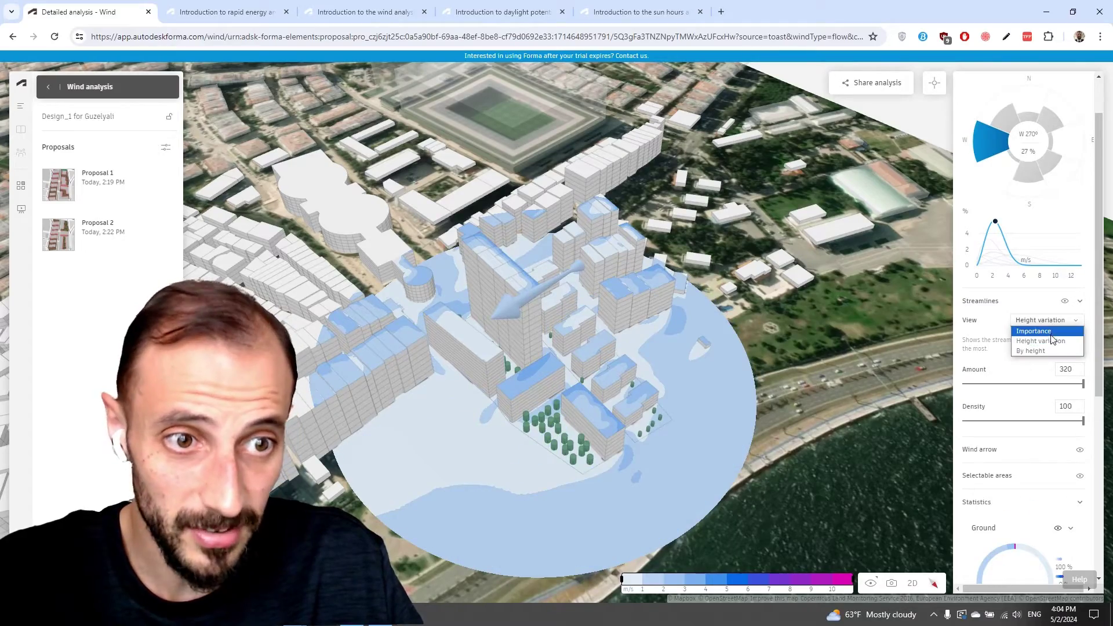
{"action": "left_click", "coordinate": [1044, 331]}
{"action": "right_click_drag", "start_coordinate": [672, 339], "coordinate": [900, 273]}
{"action": "scroll", "coordinate": [1011, 255], "scroll_direction": "up", "scroll_amount": 2}
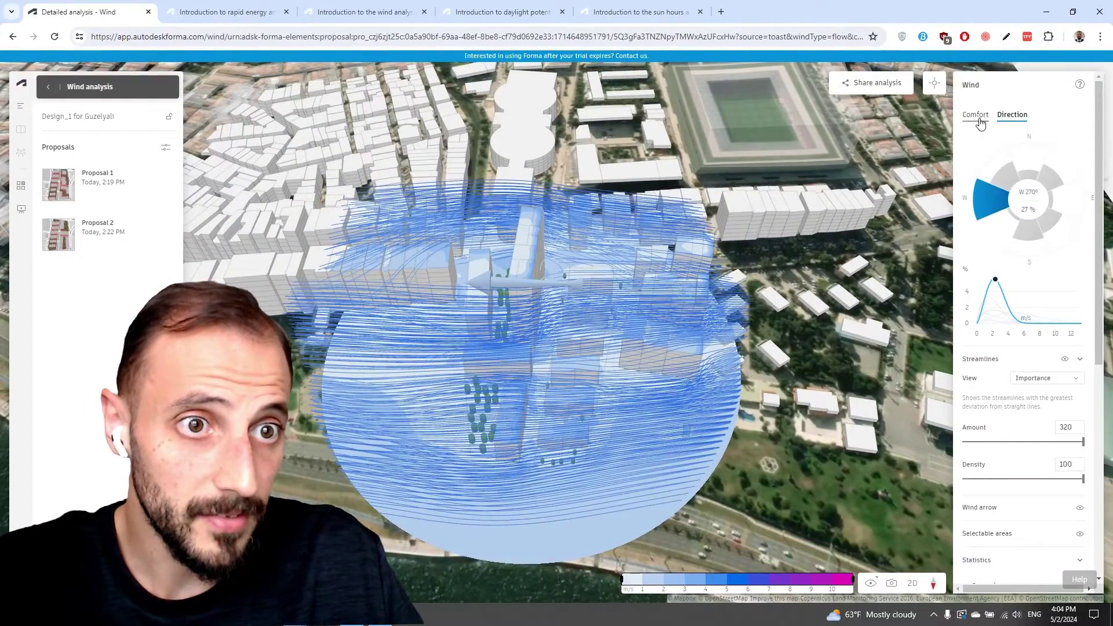
- Switch to comfort results and try the Davenport and Lawson comfort scales
{"action": "left_click", "coordinate": [975, 115]}
{"action": "right_click_drag", "start_coordinate": [690, 335], "coordinate": [880, 392]}
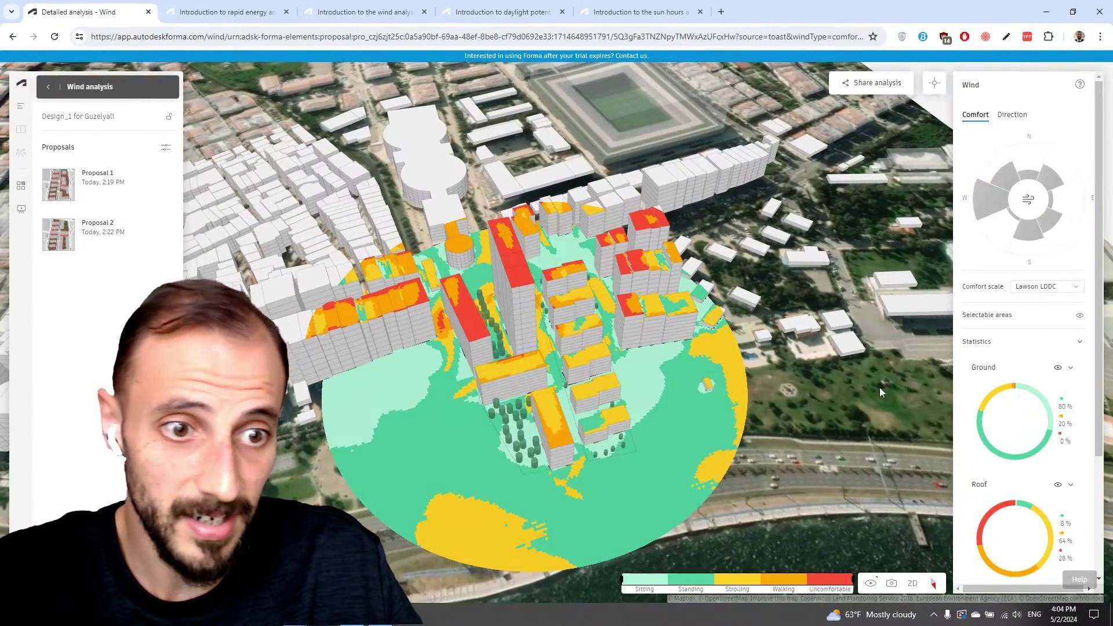
{"action": "scroll", "coordinate": [1021, 416], "scroll_direction": "down", "scroll_amount": 3}
{"action": "scroll", "coordinate": [1048, 377], "scroll_direction": "up", "scroll_amount": 3}
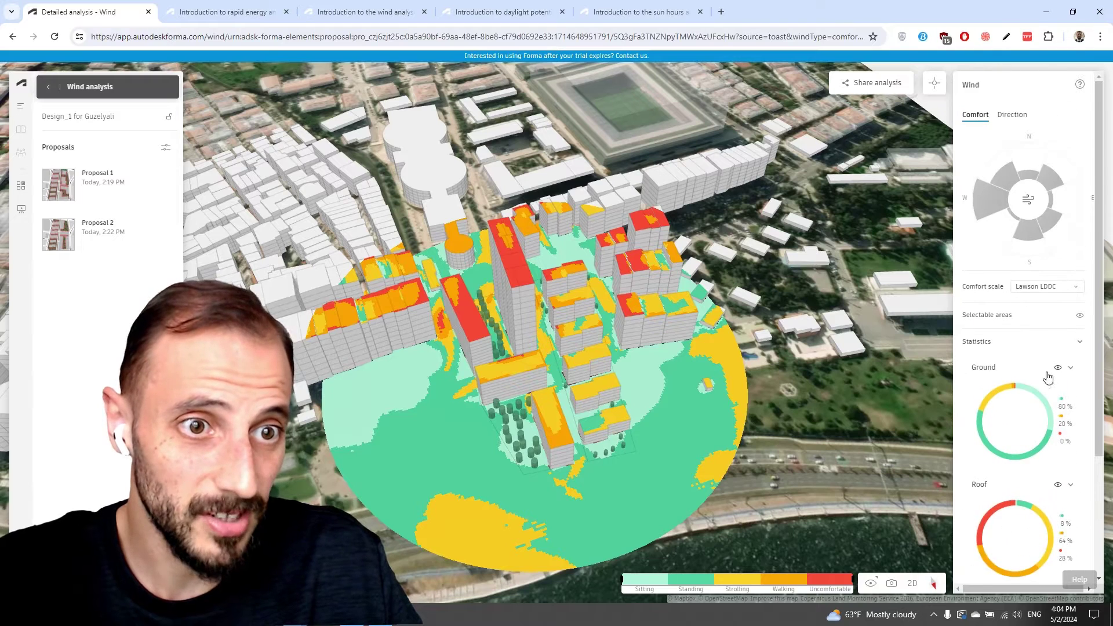
{"action": "left_click", "coordinate": [1072, 289]}
{"action": "left_click", "coordinate": [1064, 301]}
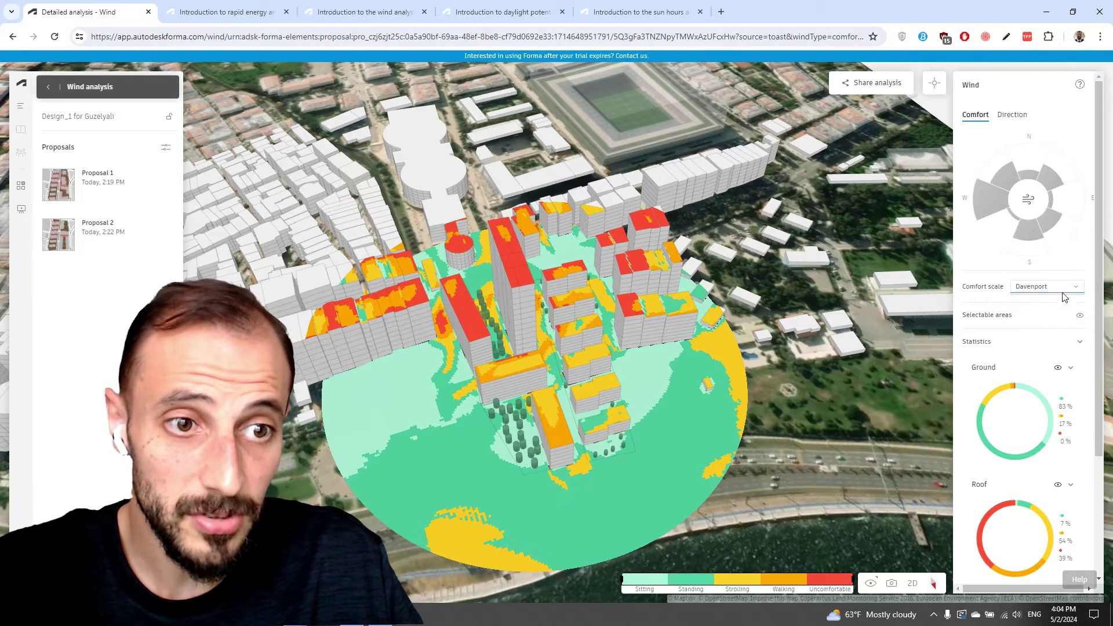
{"action": "left_click", "coordinate": [1067, 290]}
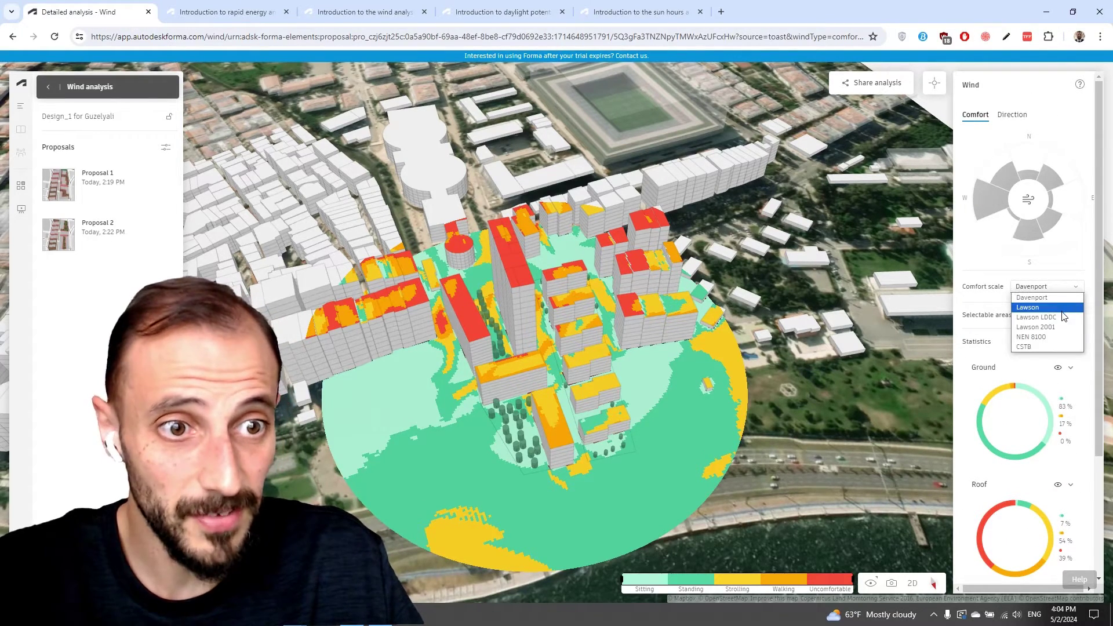
{"action": "left_click", "coordinate": [1062, 315]}
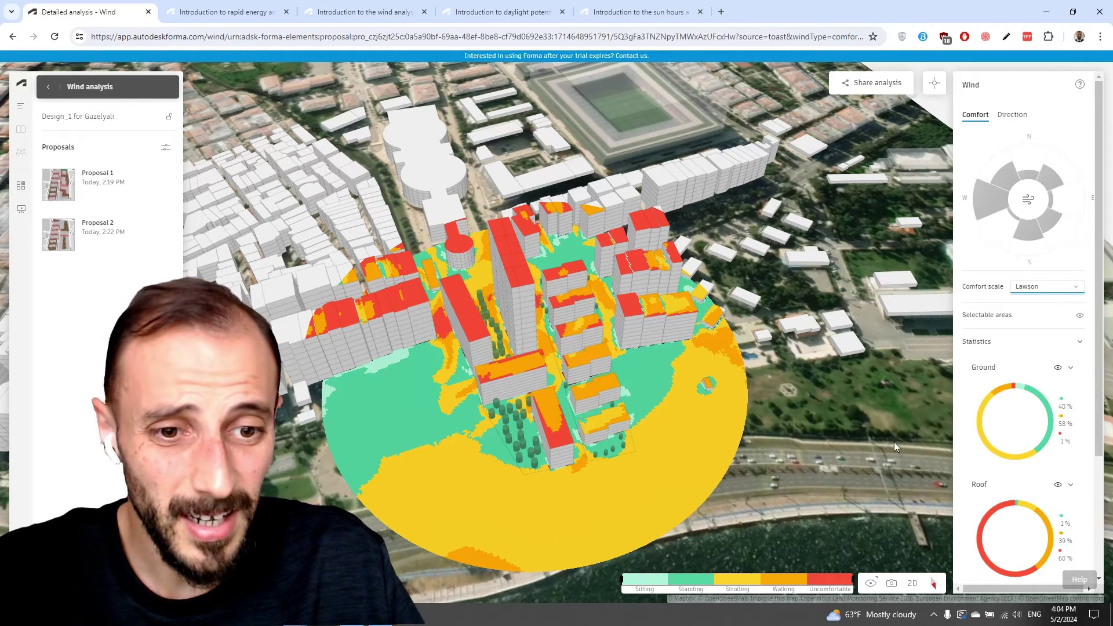
- Try Lawson LDDC, NEN 8100 and CSTB, then settle back on Lawson LDDC
{"action": "left_click", "coordinate": [1064, 292]}
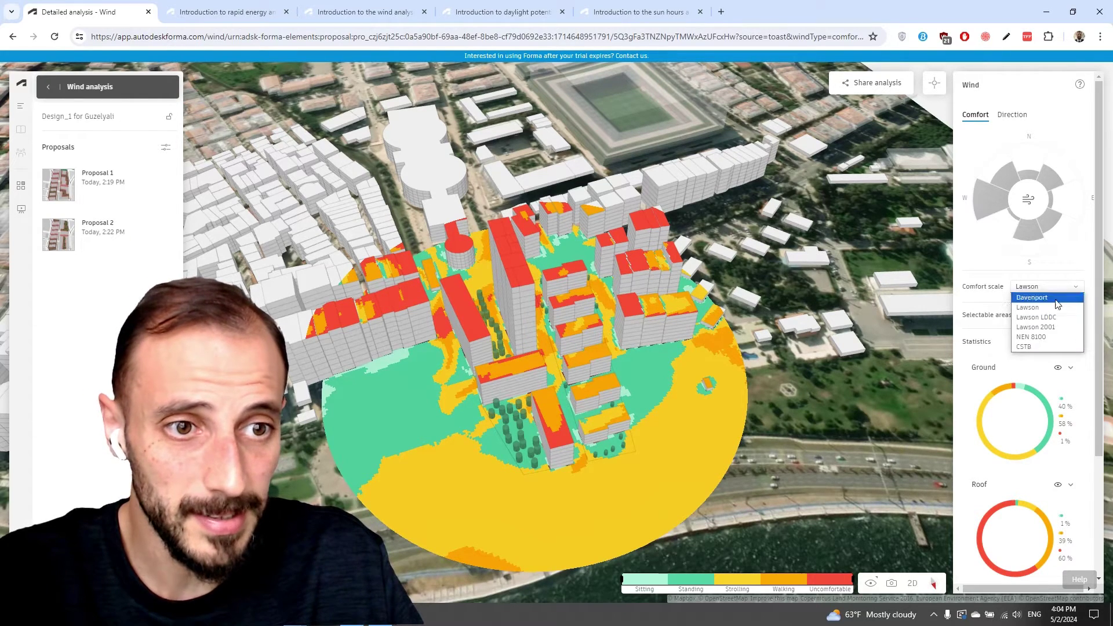
{"action": "left_click", "coordinate": [1052, 321]}
{"action": "left_click", "coordinate": [1069, 290]}
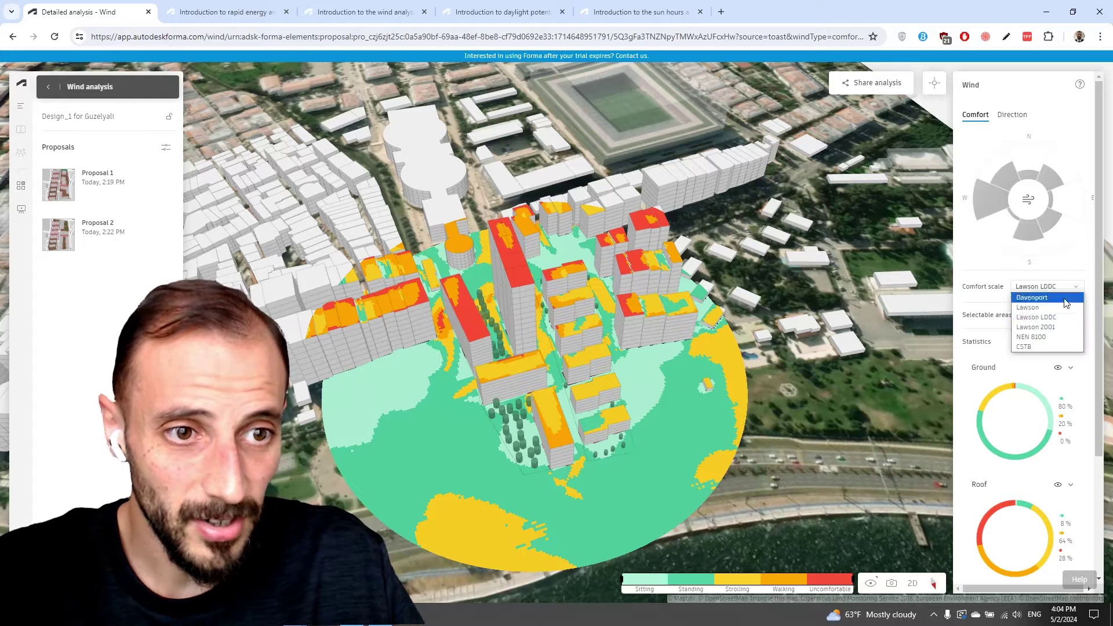
{"action": "left_click", "coordinate": [1055, 338]}
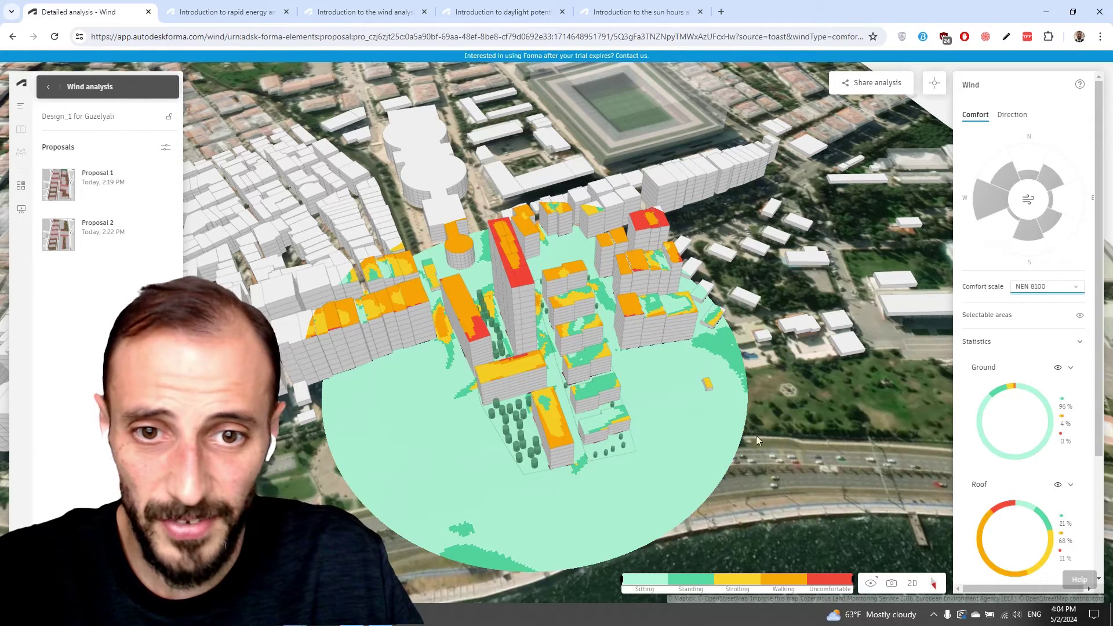
{"action": "left_click", "coordinate": [1073, 285]}
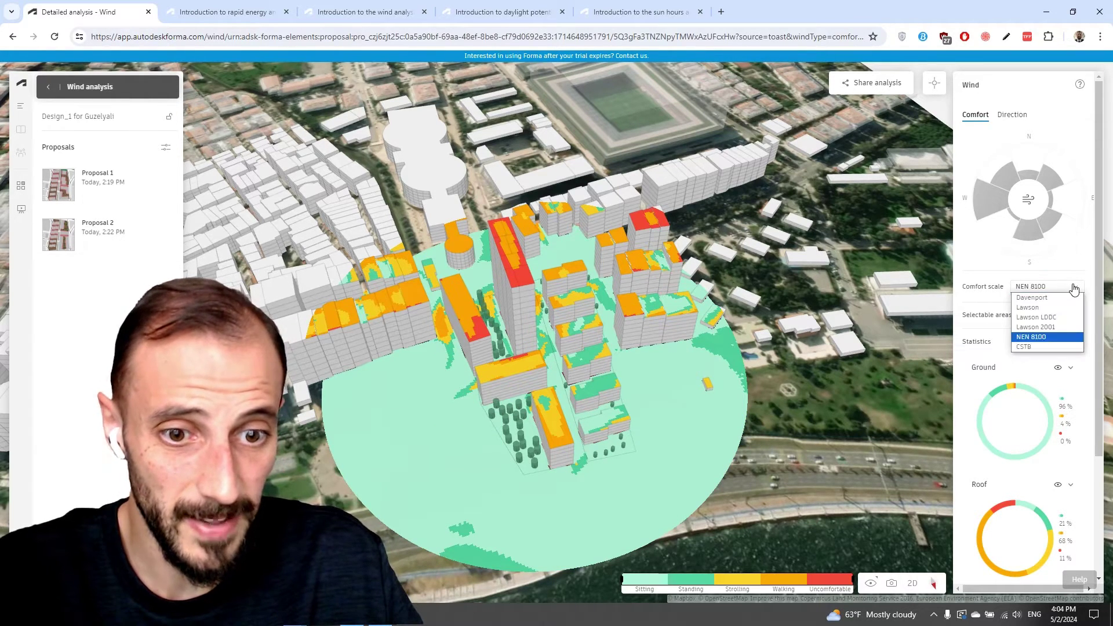
{"action": "left_click", "coordinate": [1048, 349]}
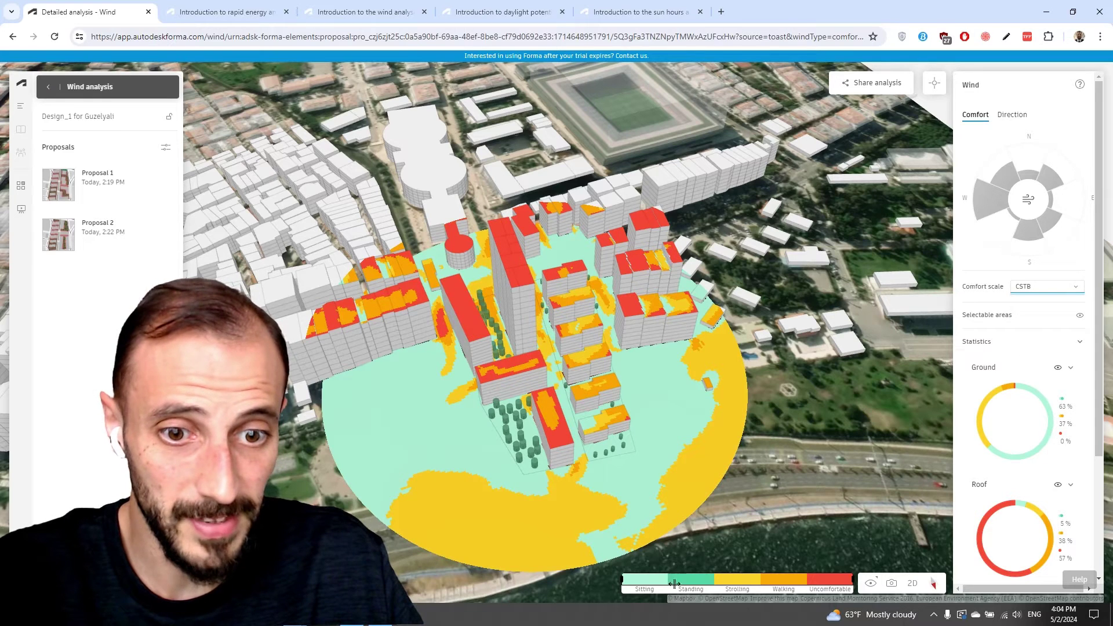
{"action": "left_click", "coordinate": [1042, 286]}
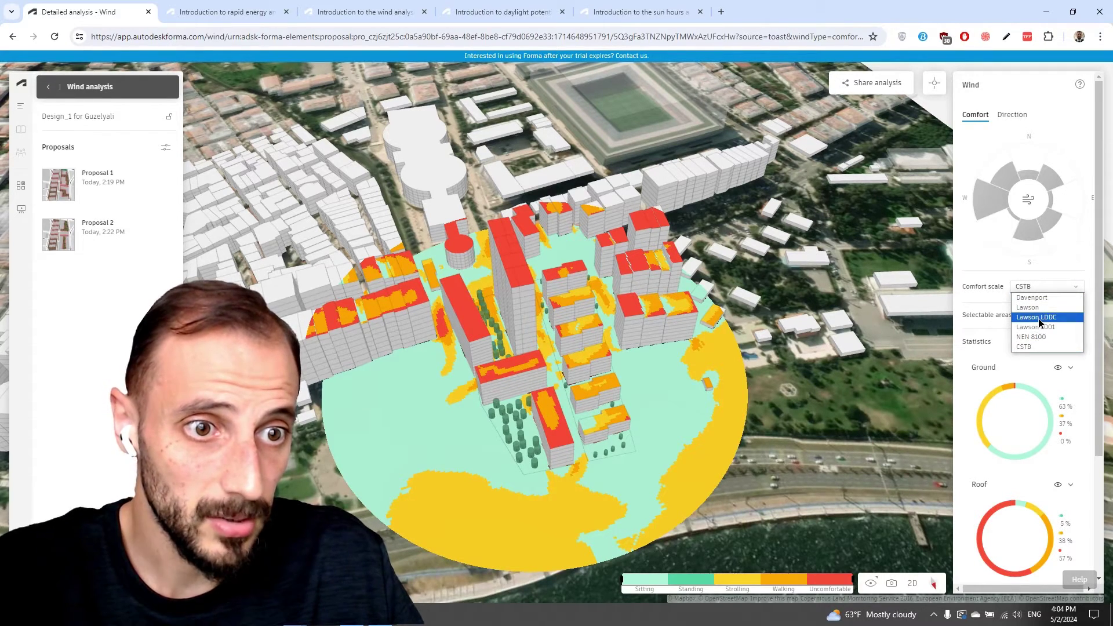
{"action": "left_click", "coordinate": [1041, 318]}
{"action": "right_click_drag", "start_coordinate": [577, 396], "coordinate": [589, 393]}
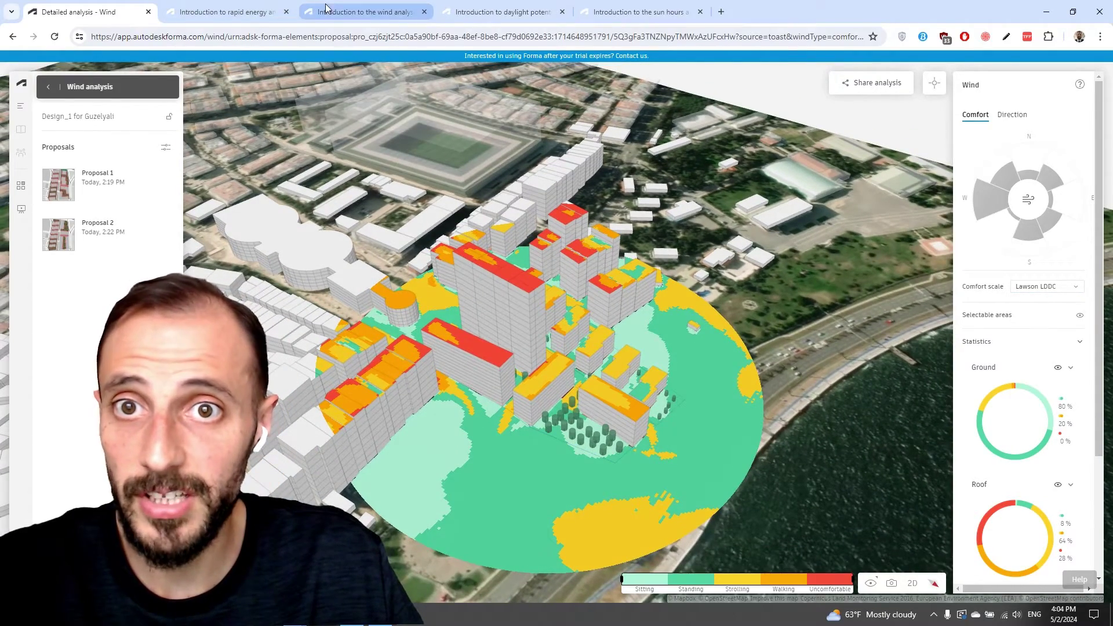
- Read the wind analysis help article down to section 6, 'React and make design changes'
{"action": "left_click", "coordinate": [362, 11]}
{"action": "scroll", "coordinate": [464, 284], "scroll_direction": "down", "scroll_amount": 4}
{"action": "scroll", "coordinate": [476, 288], "scroll_direction": "up", "scroll_amount": 1}
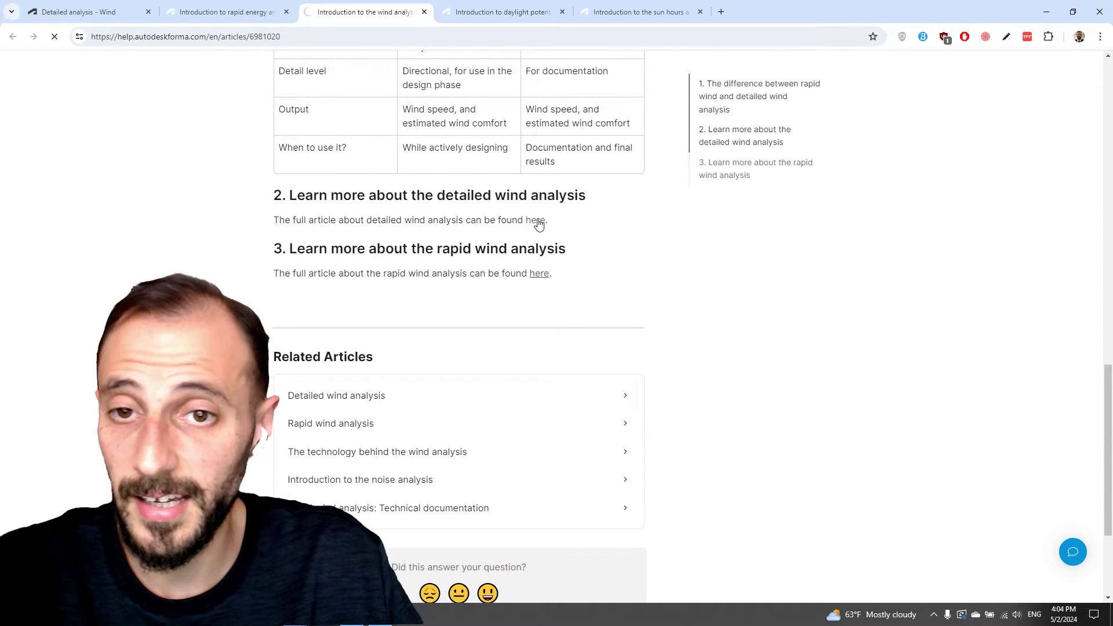
{"action": "scroll", "coordinate": [531, 236], "scroll_direction": "down", "scroll_amount": 10}
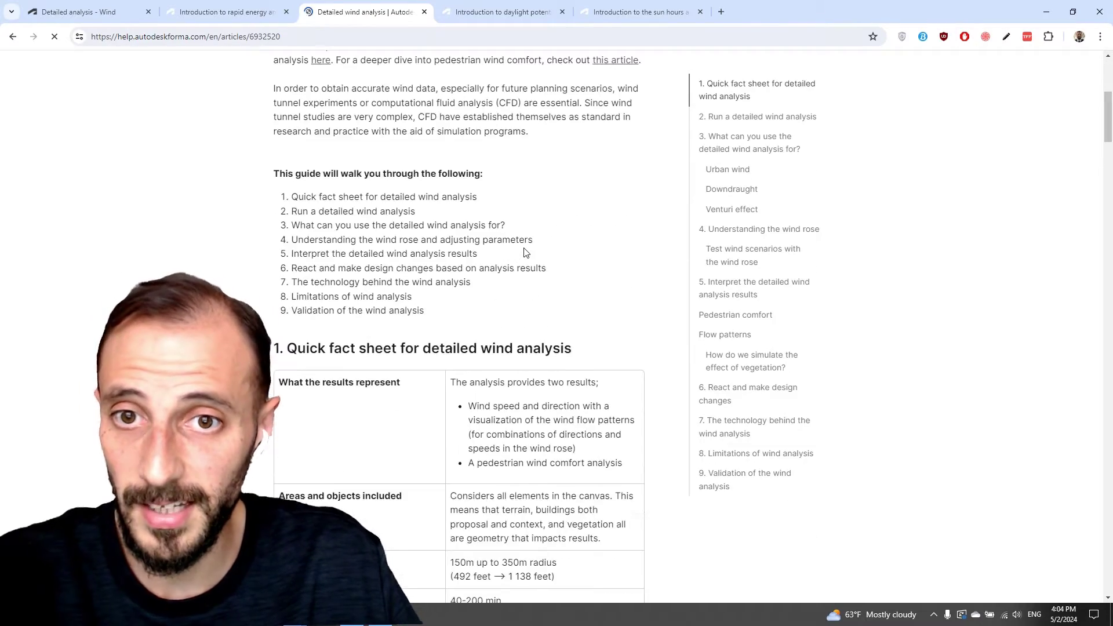
{"action": "scroll", "coordinate": [525, 250], "scroll_direction": "down", "scroll_amount": 1}
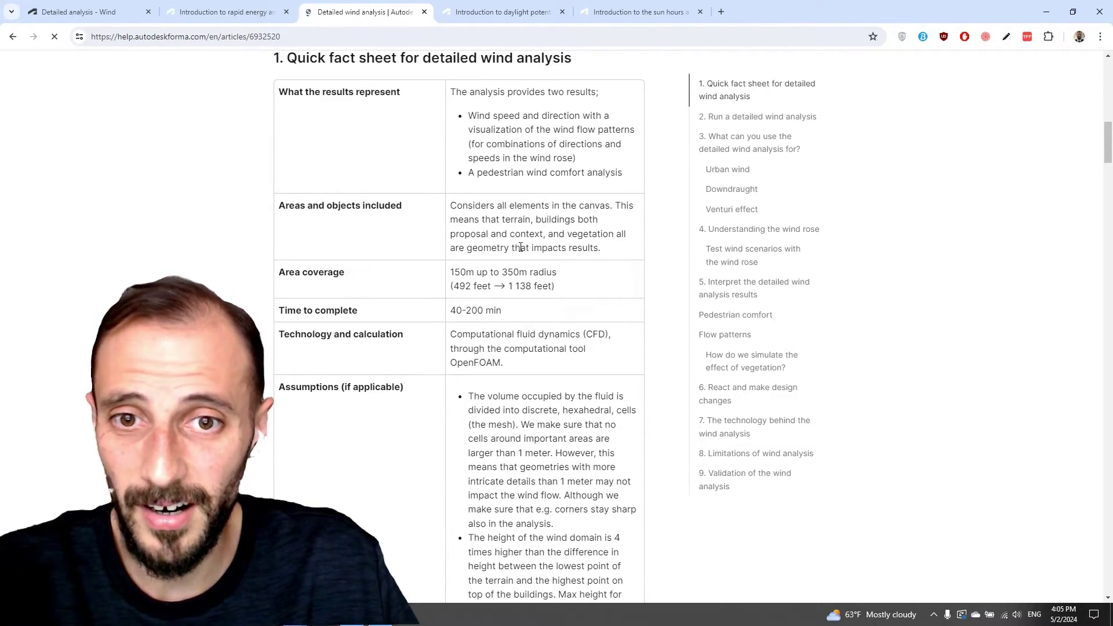
{"action": "scroll", "coordinate": [520, 248], "scroll_direction": "down", "scroll_amount": 15}
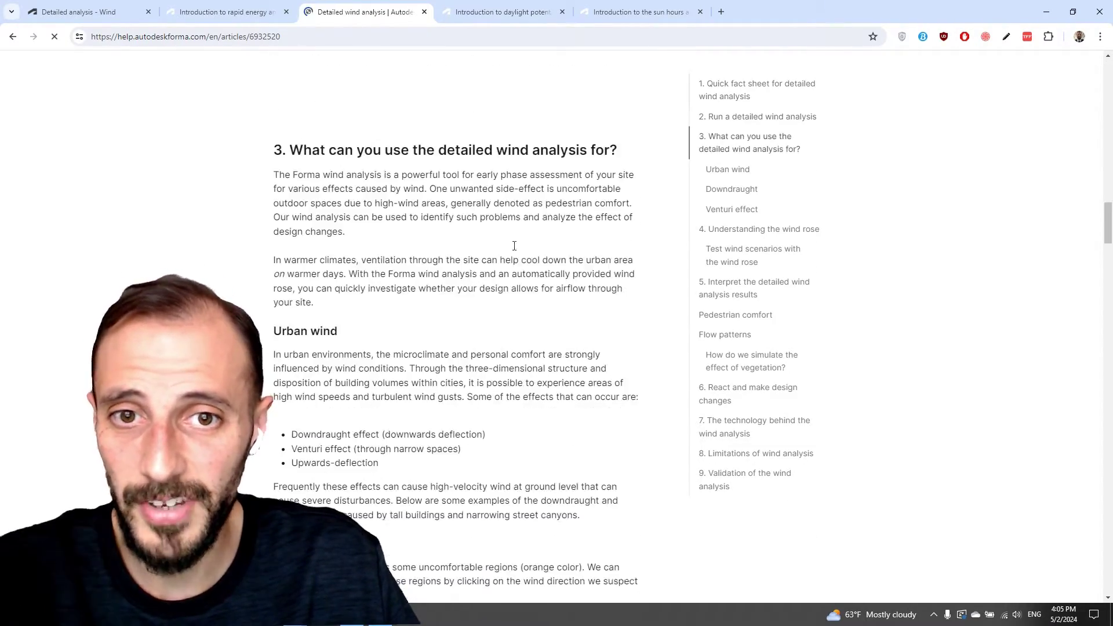
{"action": "scroll", "coordinate": [514, 246], "scroll_direction": "down", "scroll_amount": 1}
{"action": "scroll", "coordinate": [514, 246], "scroll_direction": "down", "scroll_amount": 4}
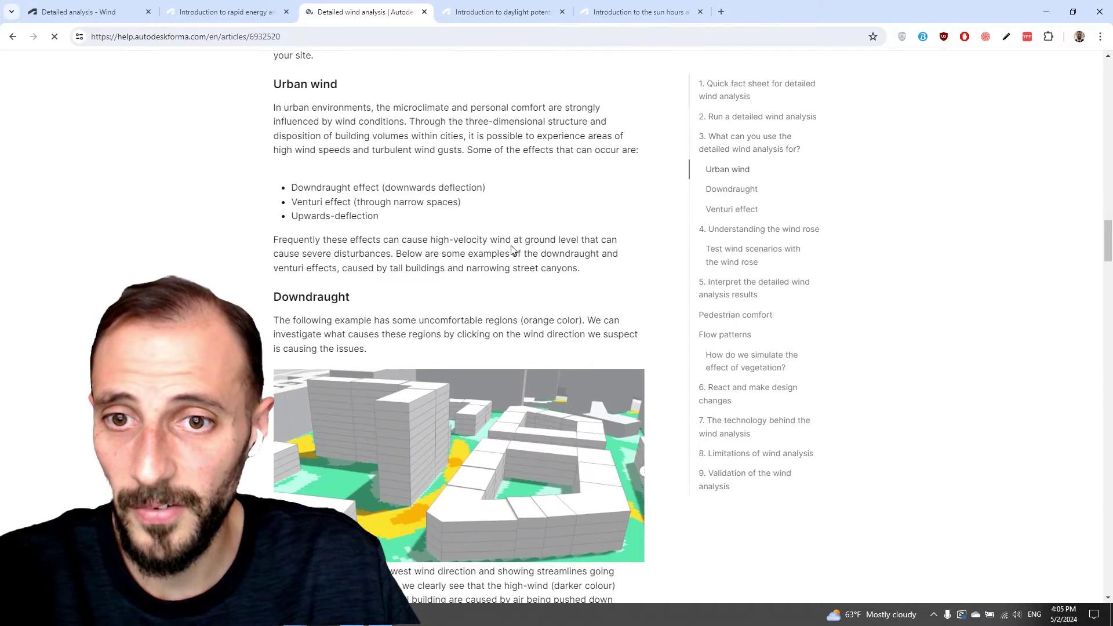
{"action": "scroll", "coordinate": [512, 249], "scroll_direction": "down", "scroll_amount": 14}
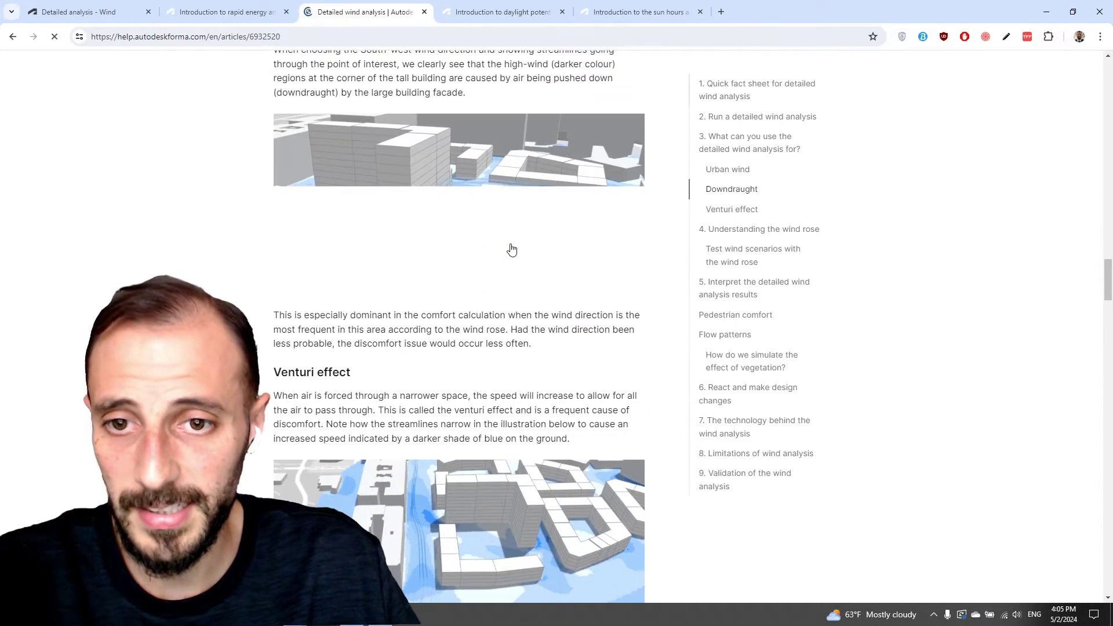
{"action": "scroll", "coordinate": [511, 250], "scroll_direction": "down", "scroll_amount": 2}
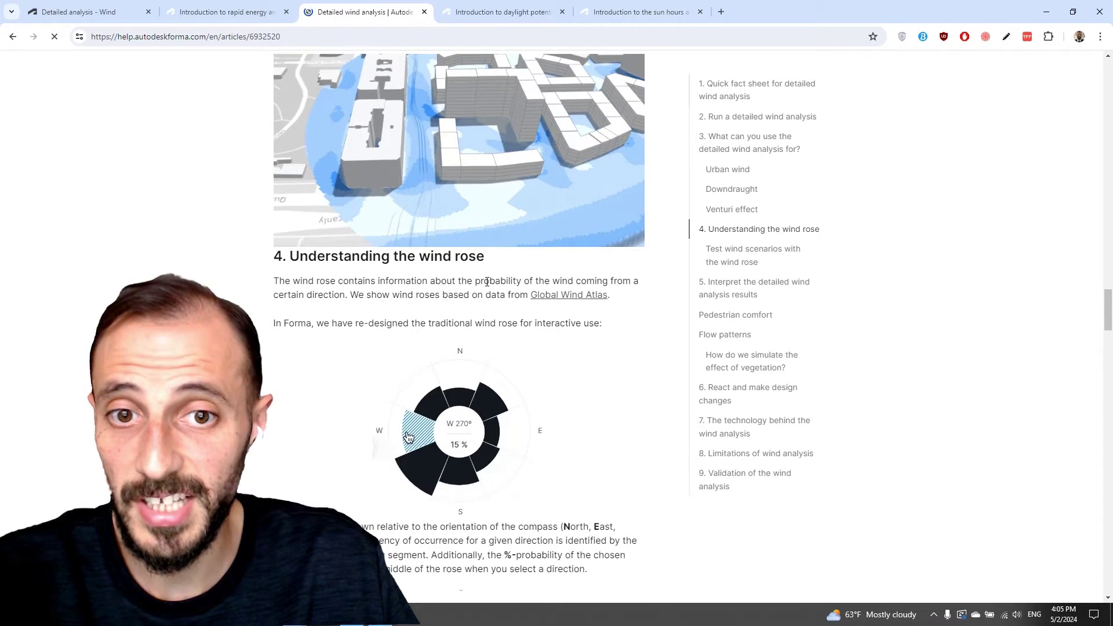
{"action": "scroll", "coordinate": [487, 282], "scroll_direction": "down", "scroll_amount": 4}
{"action": "scroll", "coordinate": [471, 332], "scroll_direction": "down", "scroll_amount": 4}
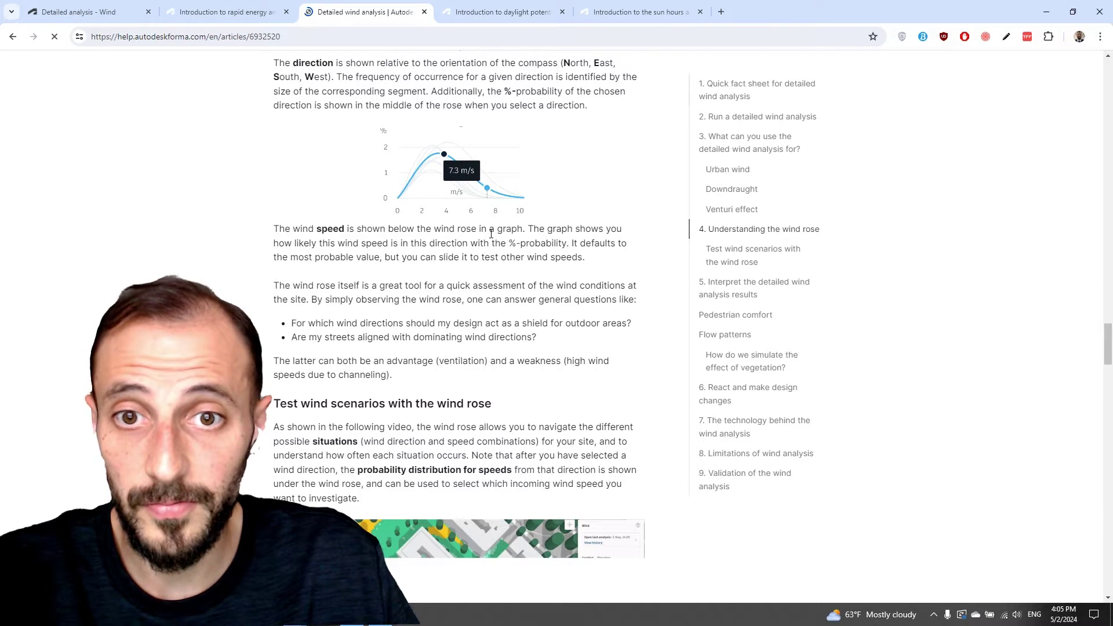
{"action": "scroll", "coordinate": [493, 235], "scroll_direction": "down", "scroll_amount": 4}
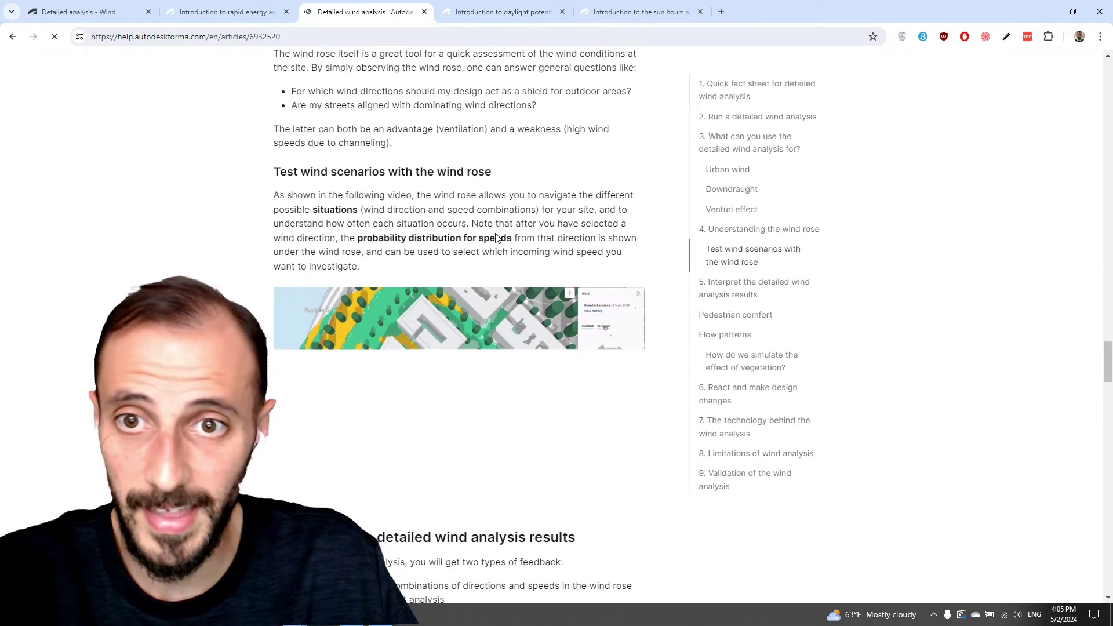
{"action": "scroll", "coordinate": [496, 234], "scroll_direction": "down", "scroll_amount": 5}
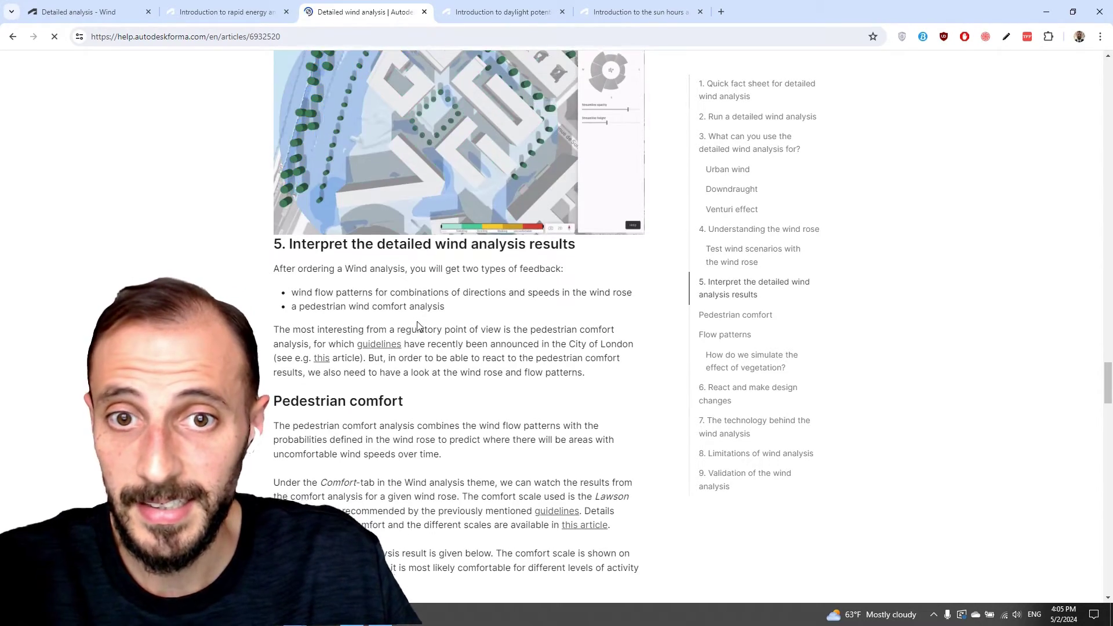
{"action": "scroll", "coordinate": [417, 322], "scroll_direction": "down", "scroll_amount": 1}
{"action": "scroll", "coordinate": [418, 321], "scroll_direction": "down", "scroll_amount": 5}
{"action": "scroll", "coordinate": [419, 324], "scroll_direction": "down", "scroll_amount": 15}
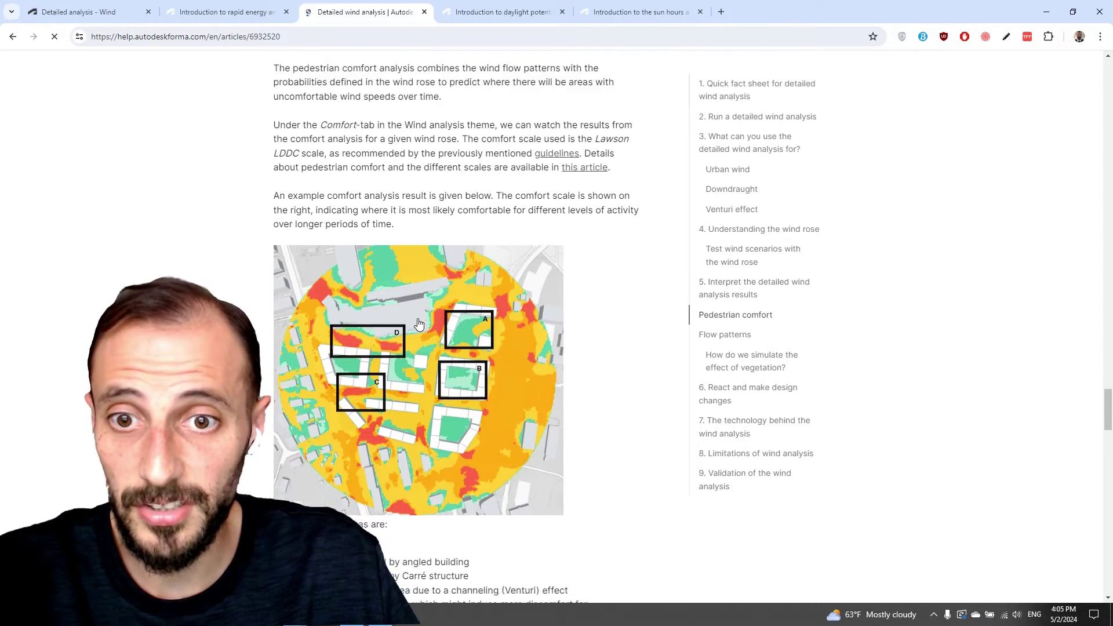
{"action": "scroll", "coordinate": [417, 323], "scroll_direction": "down", "scroll_amount": 8}
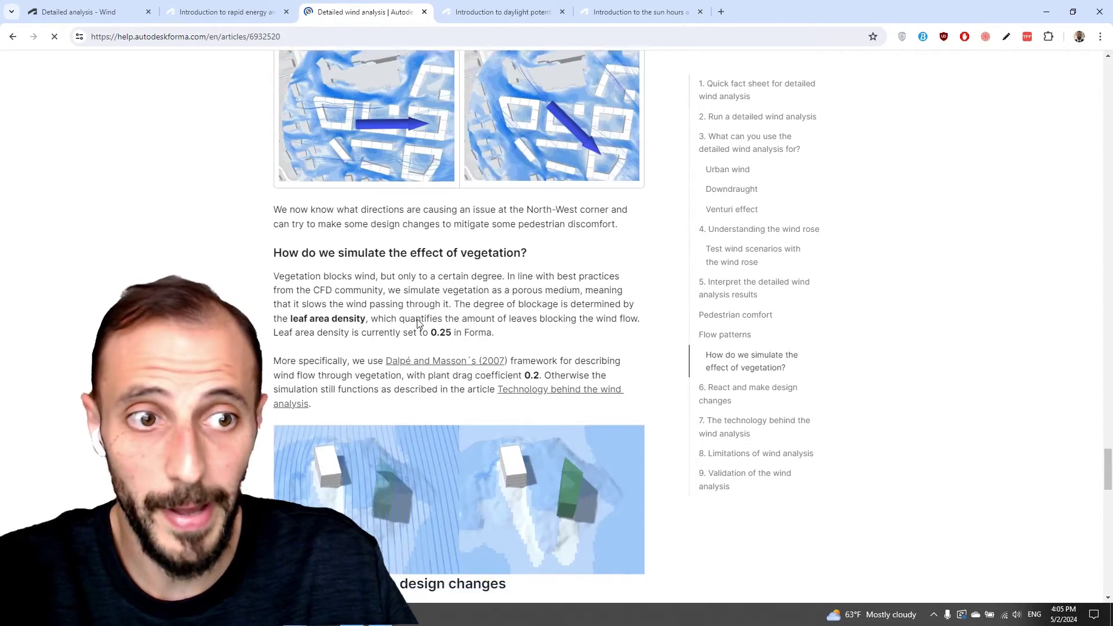
{"action": "scroll", "coordinate": [416, 318], "scroll_direction": "down", "scroll_amount": 5}
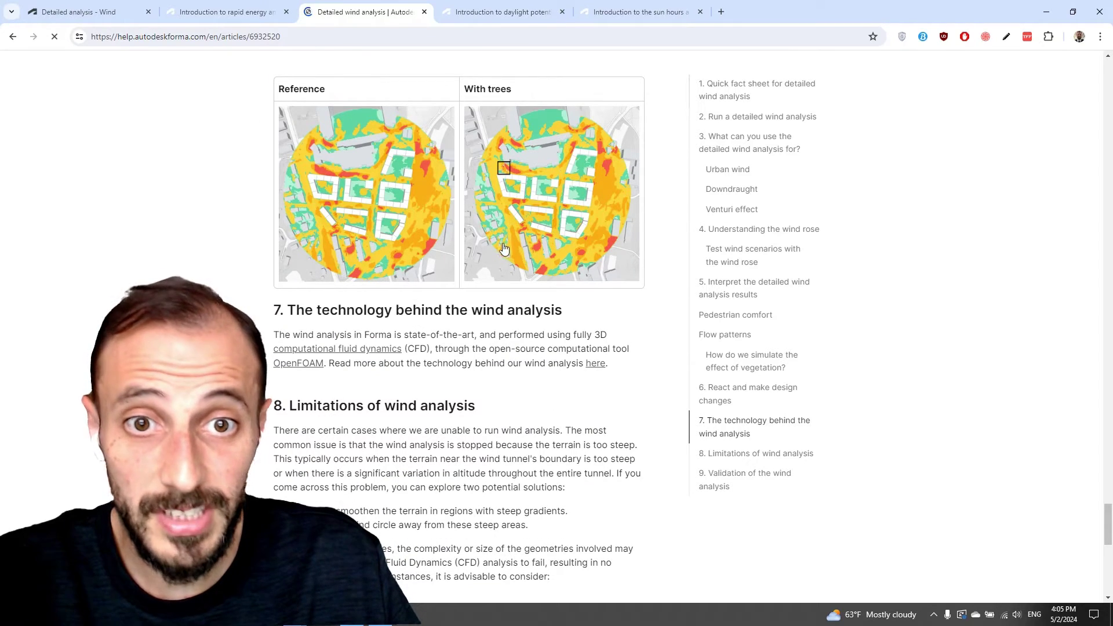
{"action": "scroll", "coordinate": [486, 270], "scroll_direction": "down", "scroll_amount": 2}
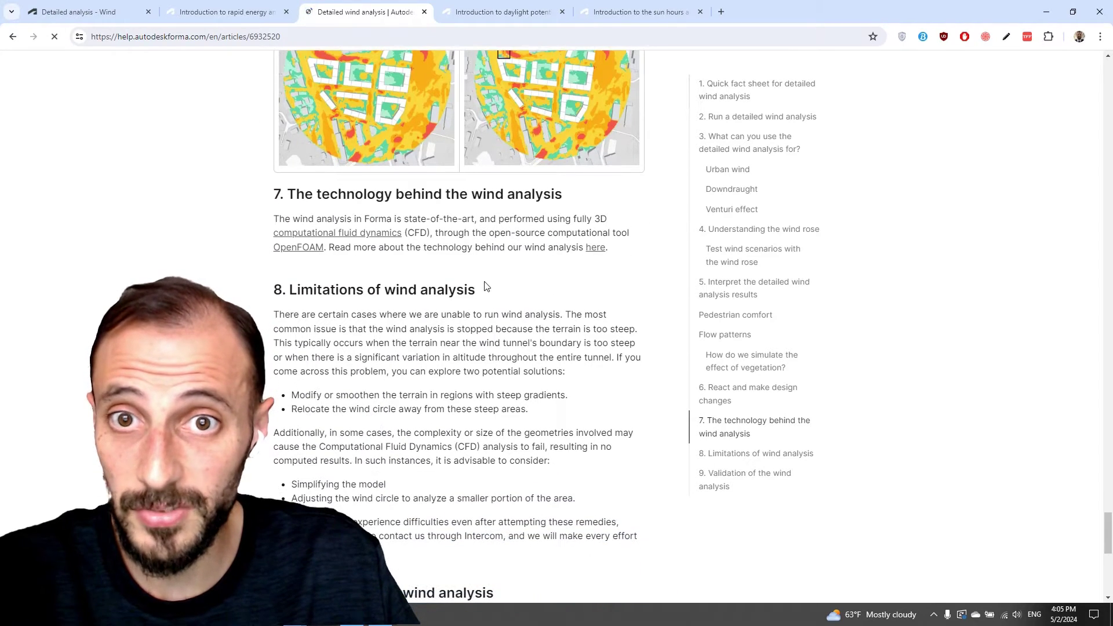
{"action": "scroll", "coordinate": [489, 296], "scroll_direction": "down", "scroll_amount": 1}
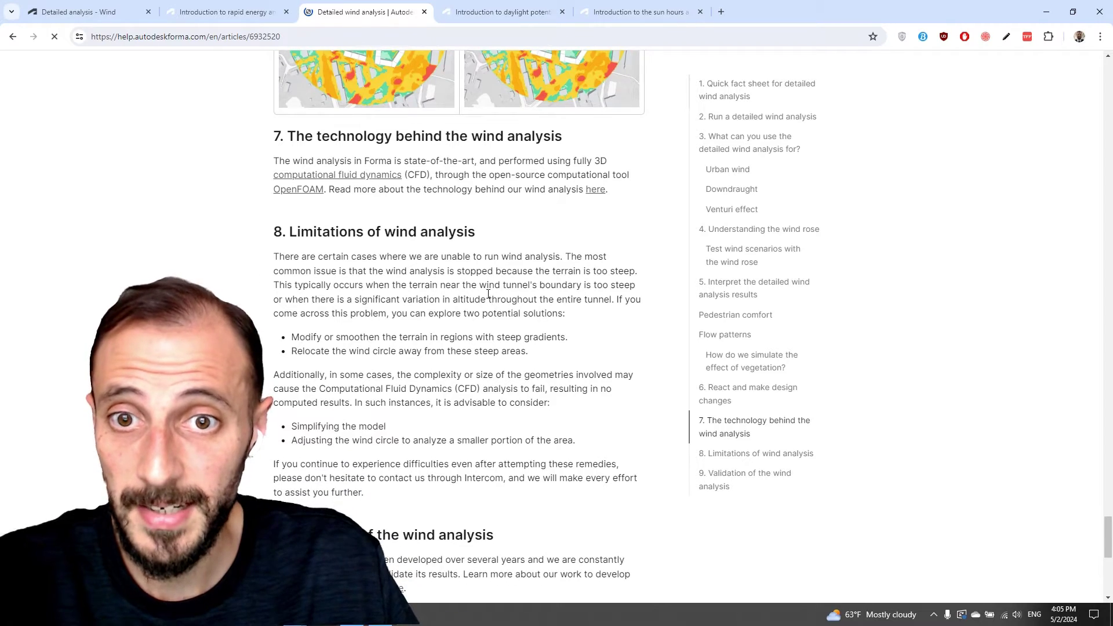
{"action": "scroll", "coordinate": [489, 294], "scroll_direction": "down", "scroll_amount": 4}
{"action": "scroll", "coordinate": [490, 294], "scroll_direction": "up", "scroll_amount": 2}
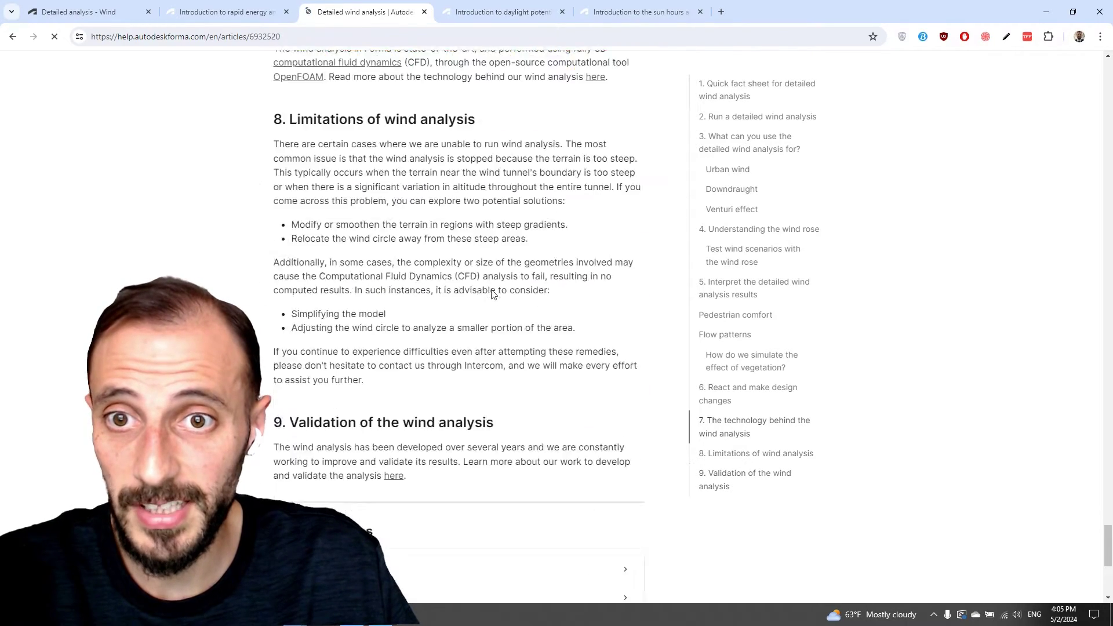
{"action": "scroll", "coordinate": [440, 294], "scroll_direction": "down", "scroll_amount": 3}
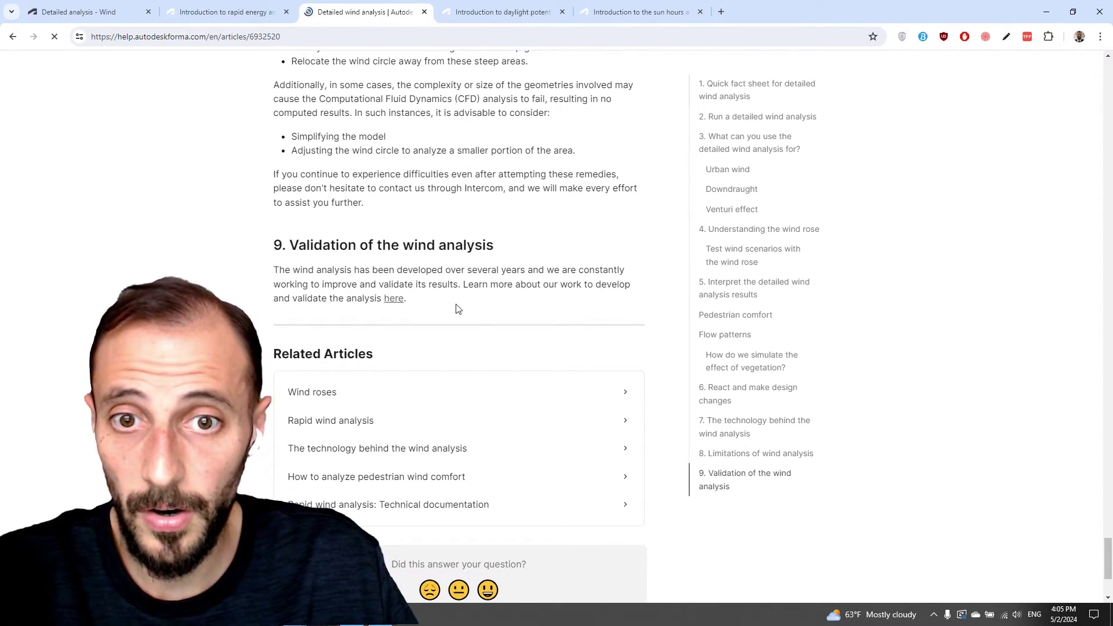
{"action": "scroll", "coordinate": [486, 287], "scroll_direction": "up", "scroll_amount": 15}
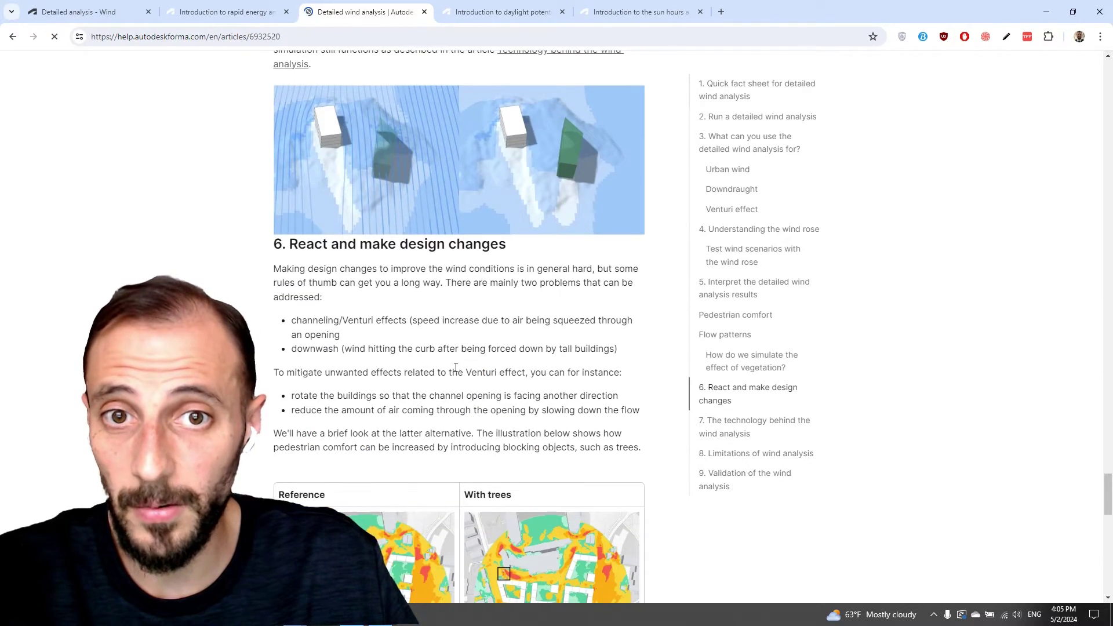
{"action": "scroll", "coordinate": [456, 367], "scroll_direction": "up", "scroll_amount": 2}
- Back in Forma, expand Proposal 2's analyses and Proposal 1's 03:22 PM run
{"action": "left_click", "coordinate": [81, 11]}
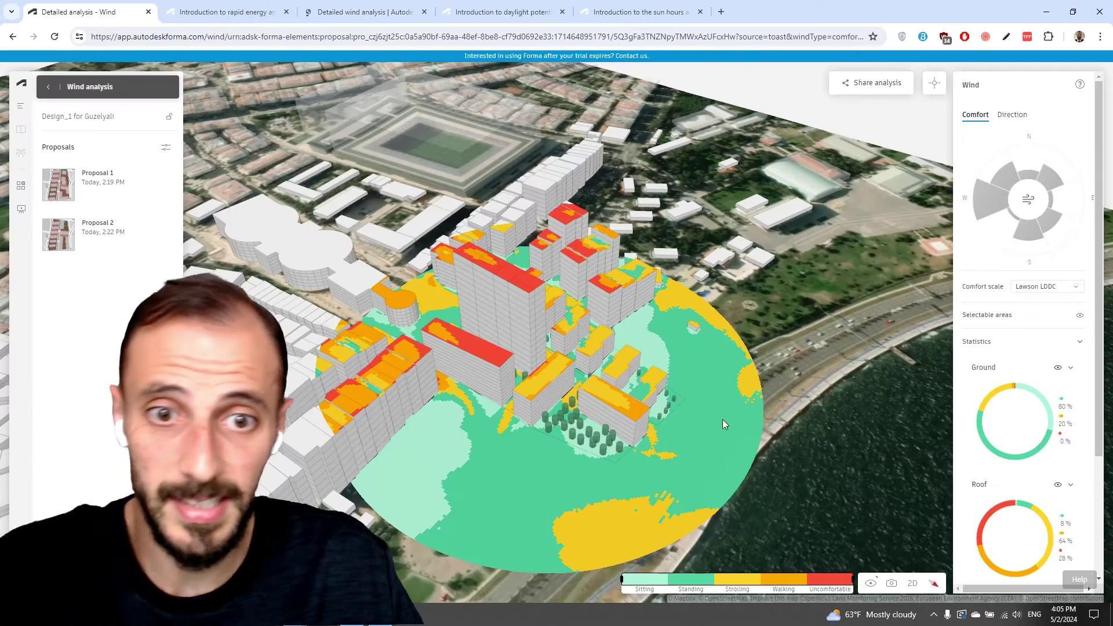
{"action": "scroll", "coordinate": [621, 462], "scroll_direction": "up", "scroll_amount": 5}
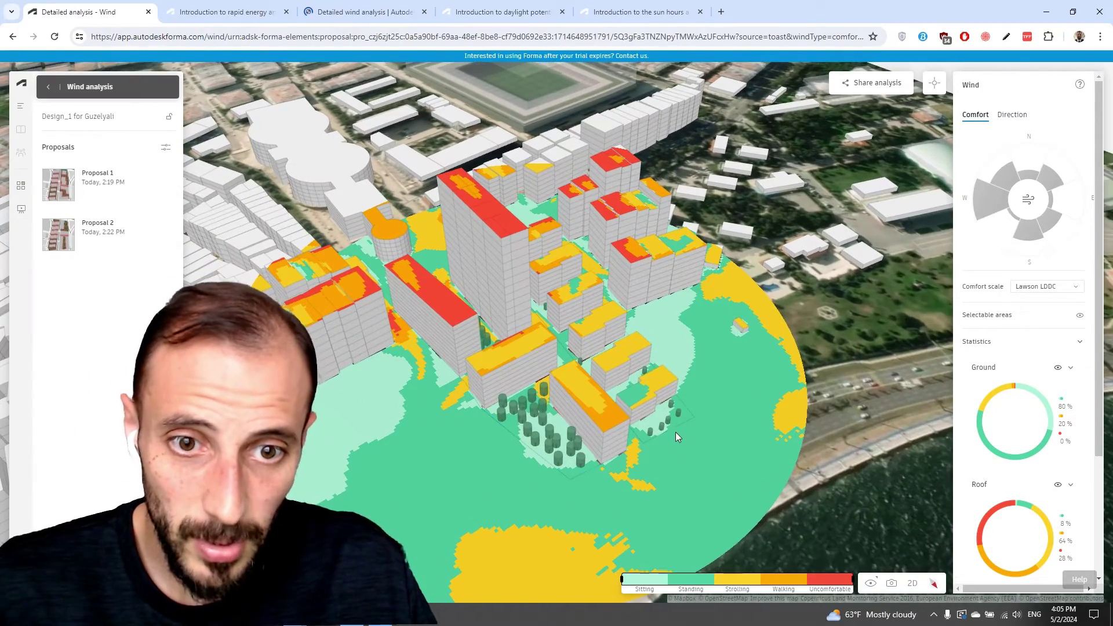
{"action": "scroll", "coordinate": [675, 430], "scroll_direction": "up", "scroll_amount": 2}
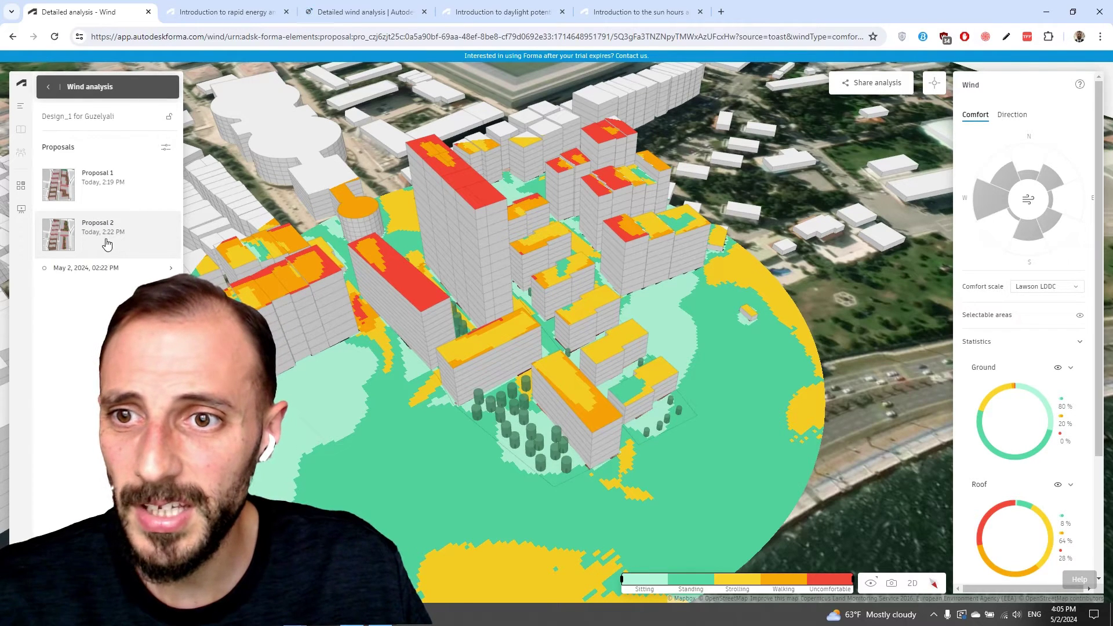
{"action": "left_click", "coordinate": [110, 262]}
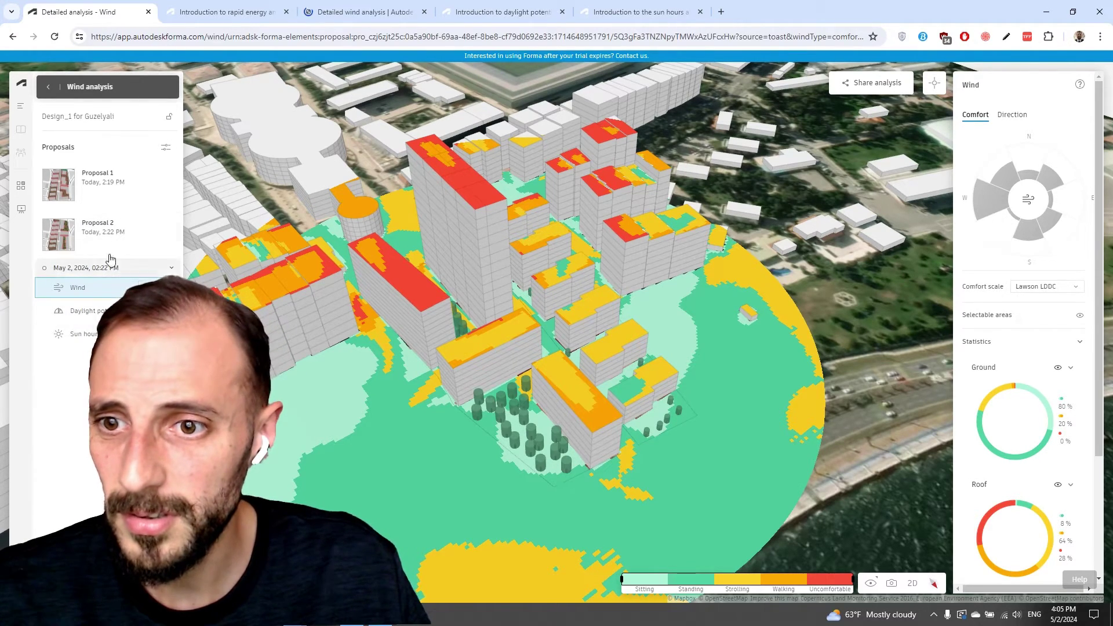
{"action": "left_click", "coordinate": [136, 177]}
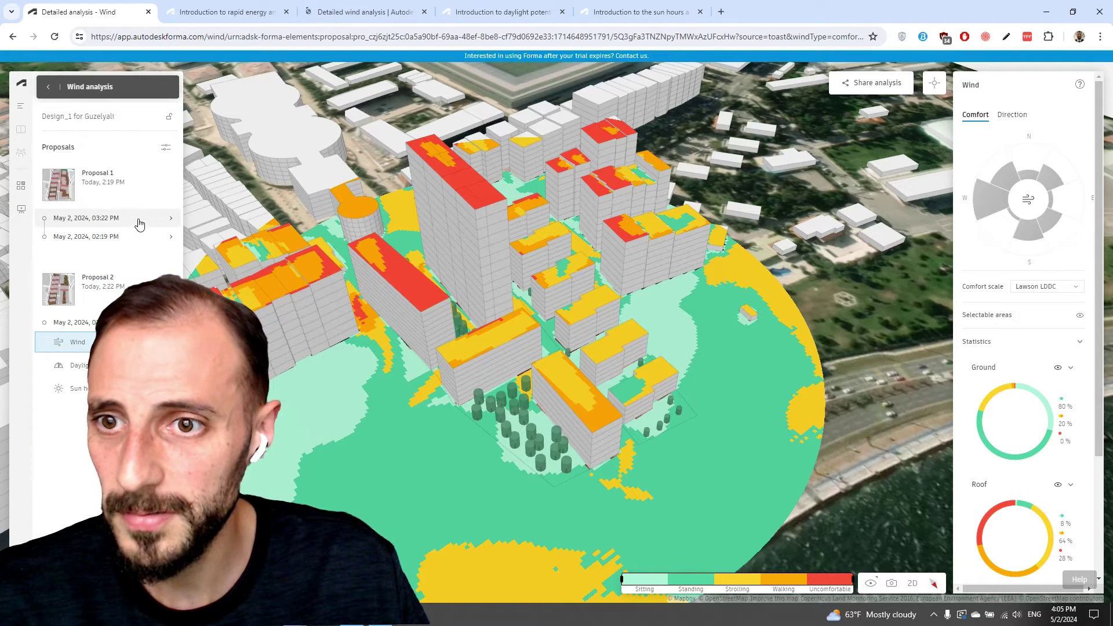
{"action": "left_click", "coordinate": [138, 225]}
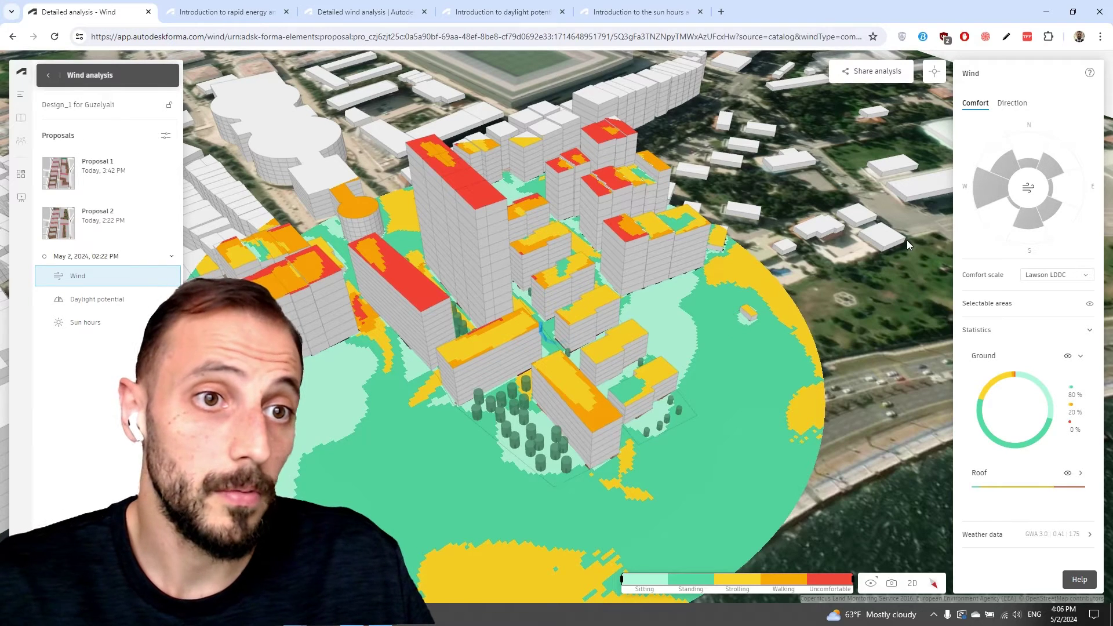
- Inspect two ground spots and a tall building's roof for comfort category and wind direction
{"action": "left_click", "coordinate": [935, 86]}
{"action": "mouse_move", "coordinate": [676, 333]}
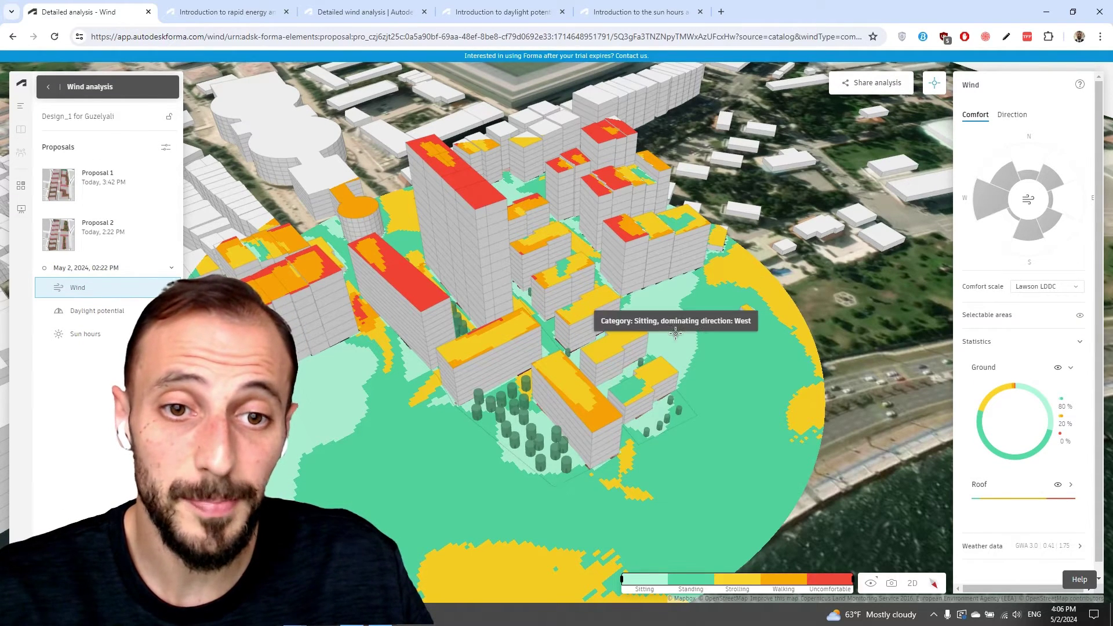
{"action": "left_click", "coordinate": [737, 356]}
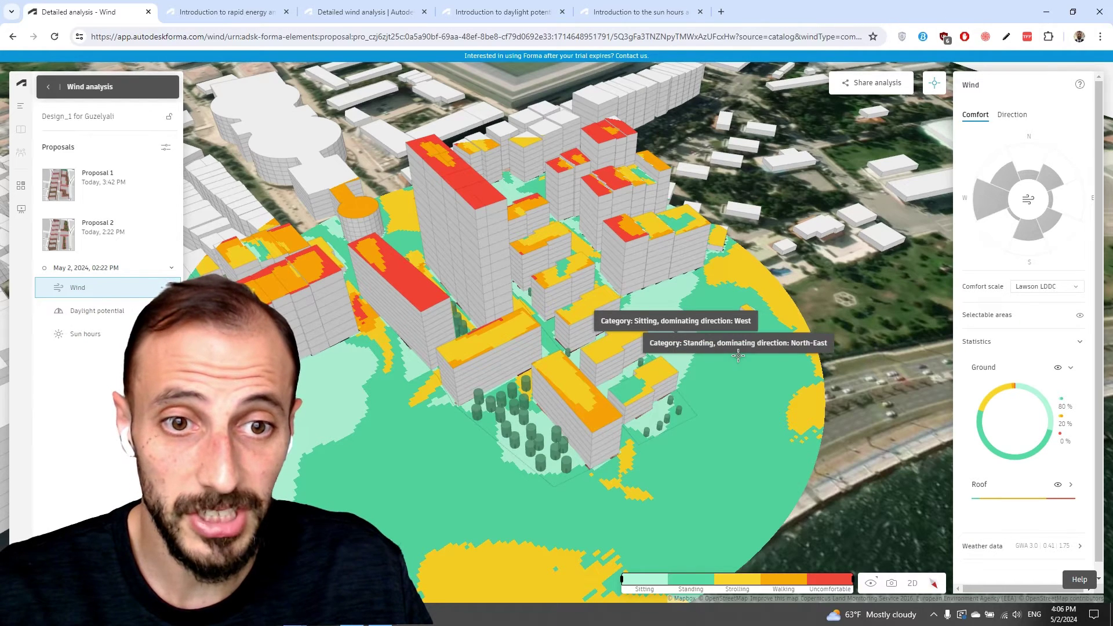
{"action": "left_click", "coordinate": [734, 423]}
{"action": "left_click", "coordinate": [466, 178]}
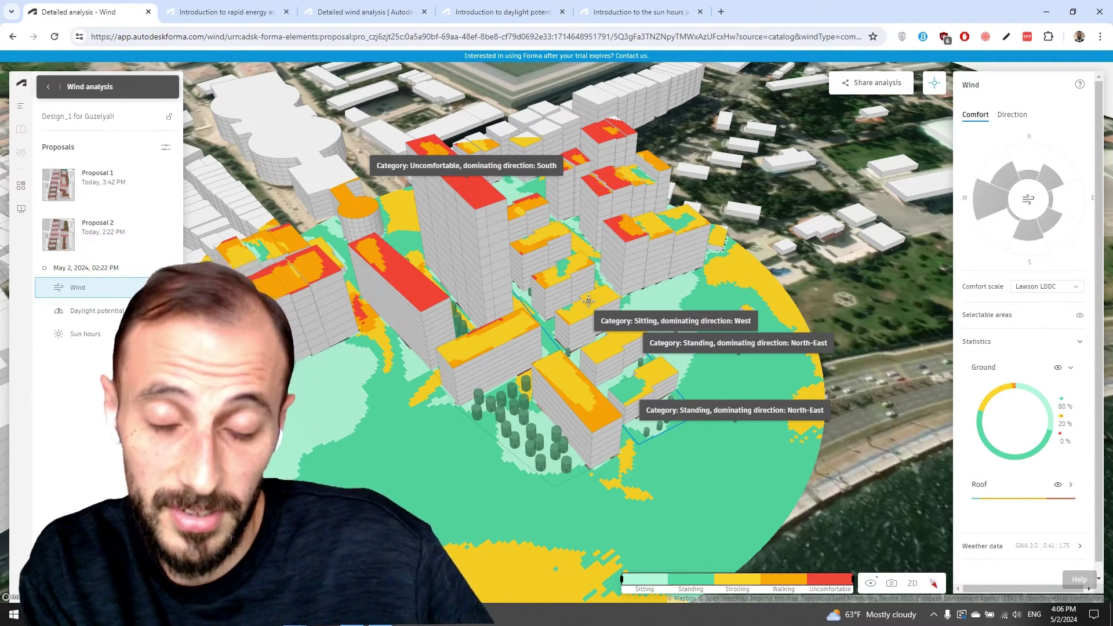
{"action": "right_click_drag", "start_coordinate": [588, 301], "coordinate": [620, 417]}
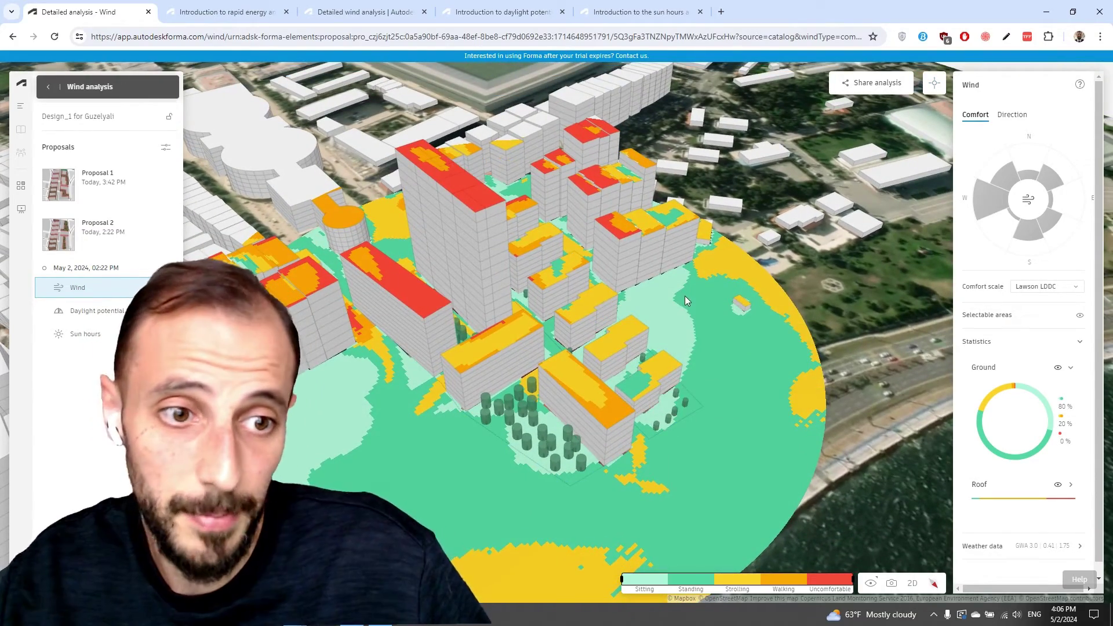
- Expand Proposal 1 and its May 2, 03:22 PM wind run, still in progress
{"action": "scroll", "coordinate": [687, 300], "scroll_direction": "up", "scroll_amount": 4}
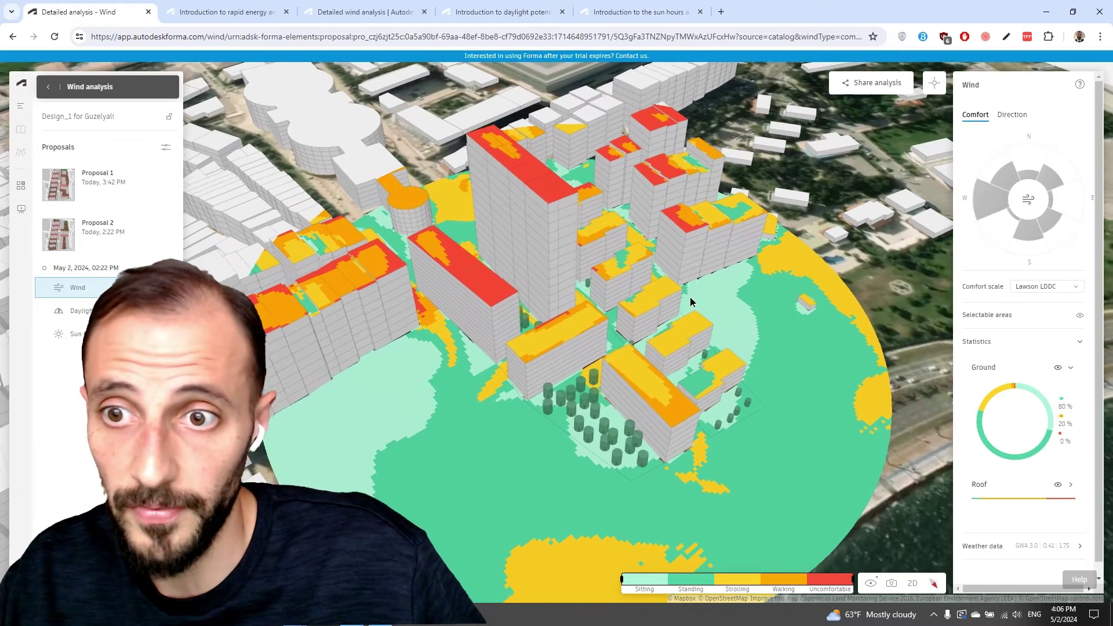
{"action": "right_click_drag", "start_coordinate": [701, 285], "coordinate": [732, 280]}
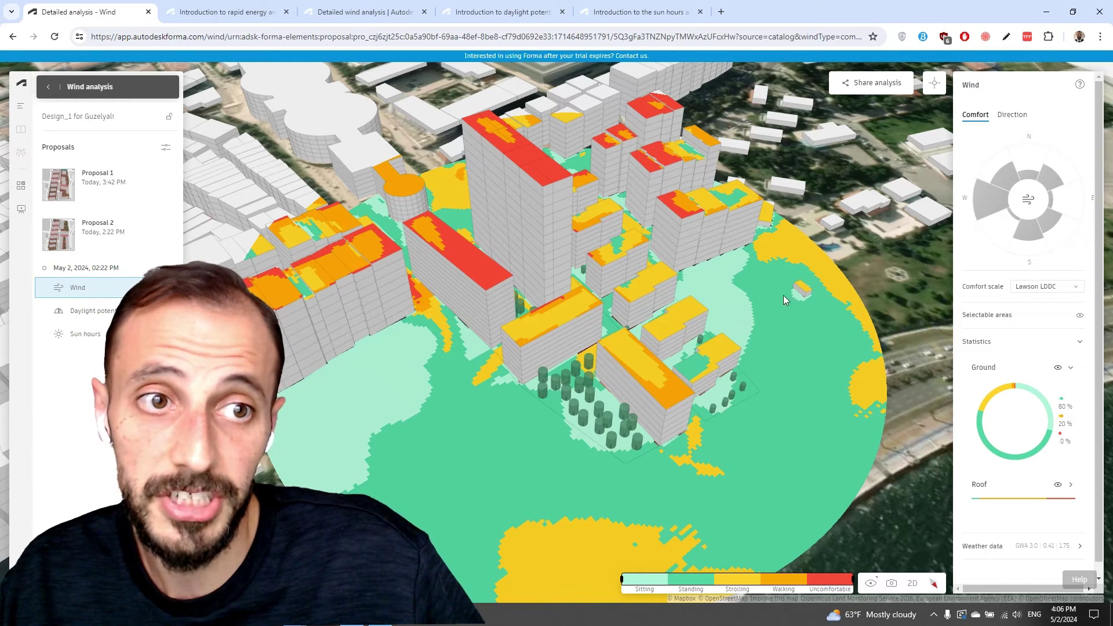
{"action": "left_click", "coordinate": [143, 194]}
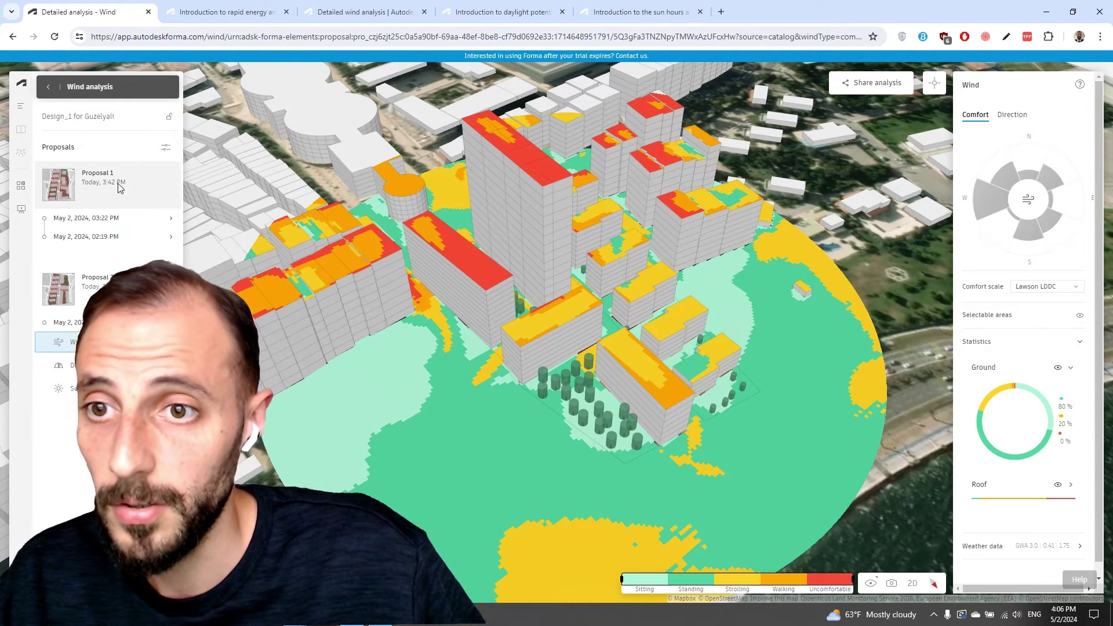
{"action": "left_click", "coordinate": [163, 218]}
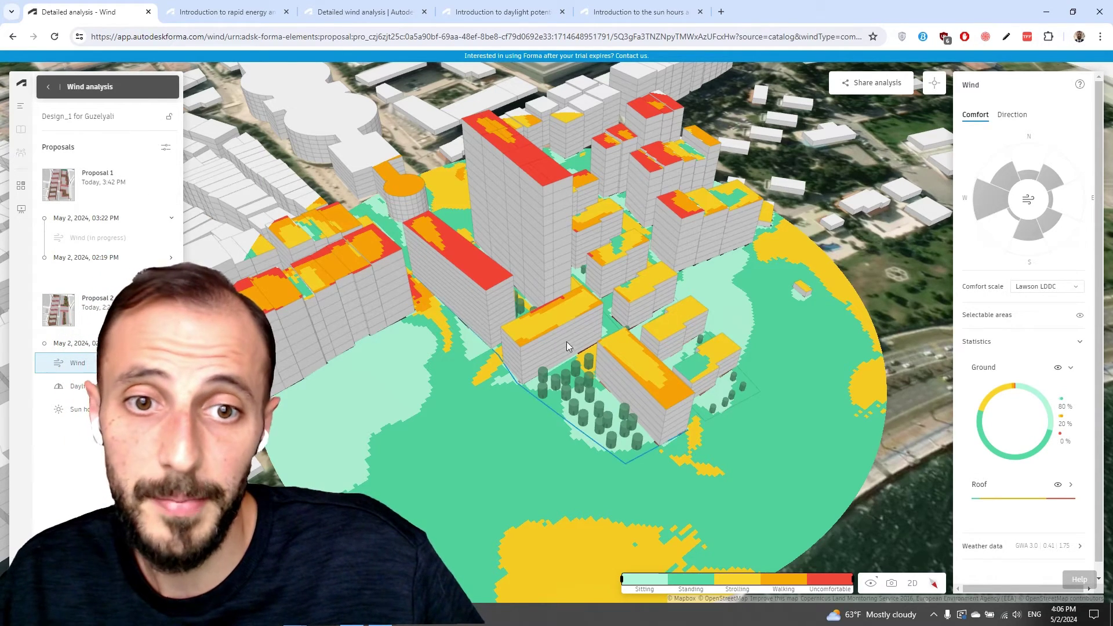
{"action": "left_click_drag", "start_coordinate": [565, 342], "coordinate": [575, 348]}
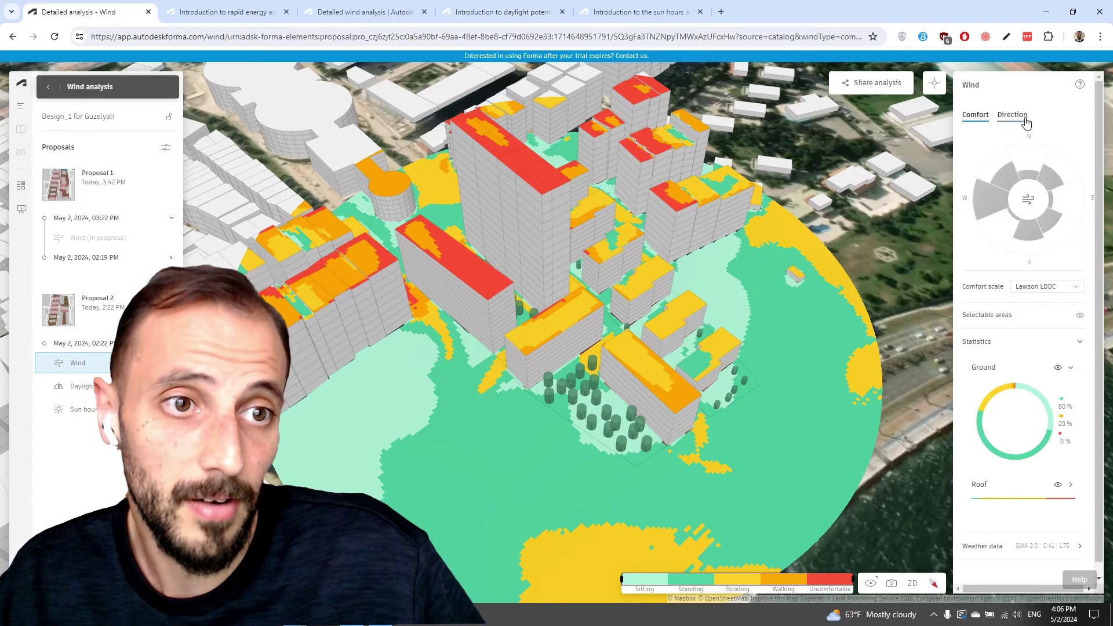
- Show wind direction results for the S 180° sector, reading 16% on the wind rose
{"action": "left_click", "coordinate": [1023, 115]}
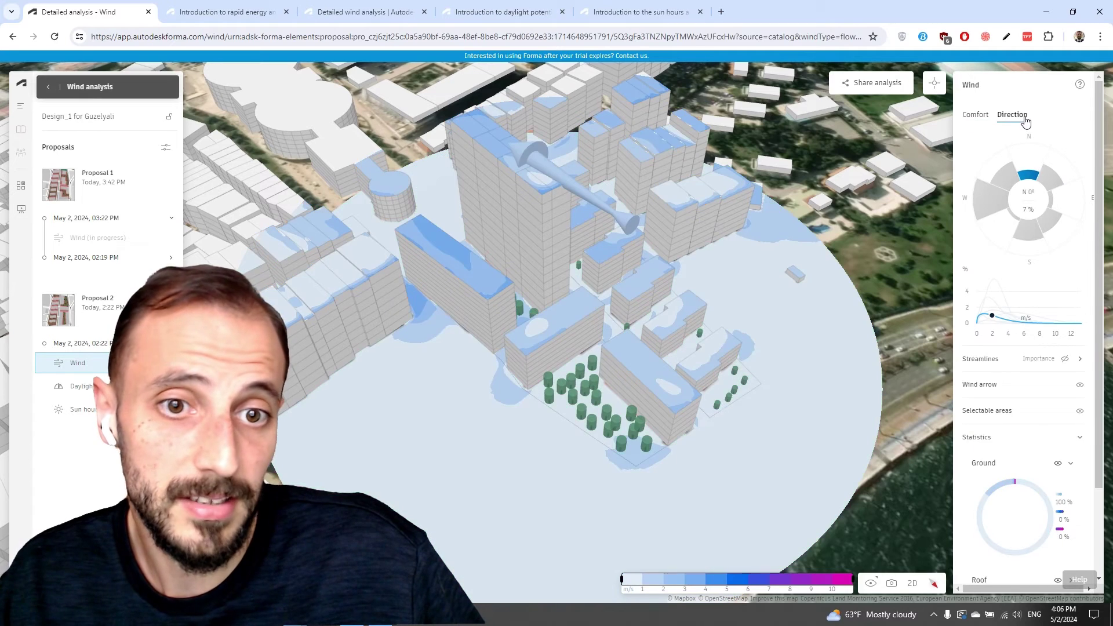
{"action": "left_click", "coordinate": [1010, 235]}
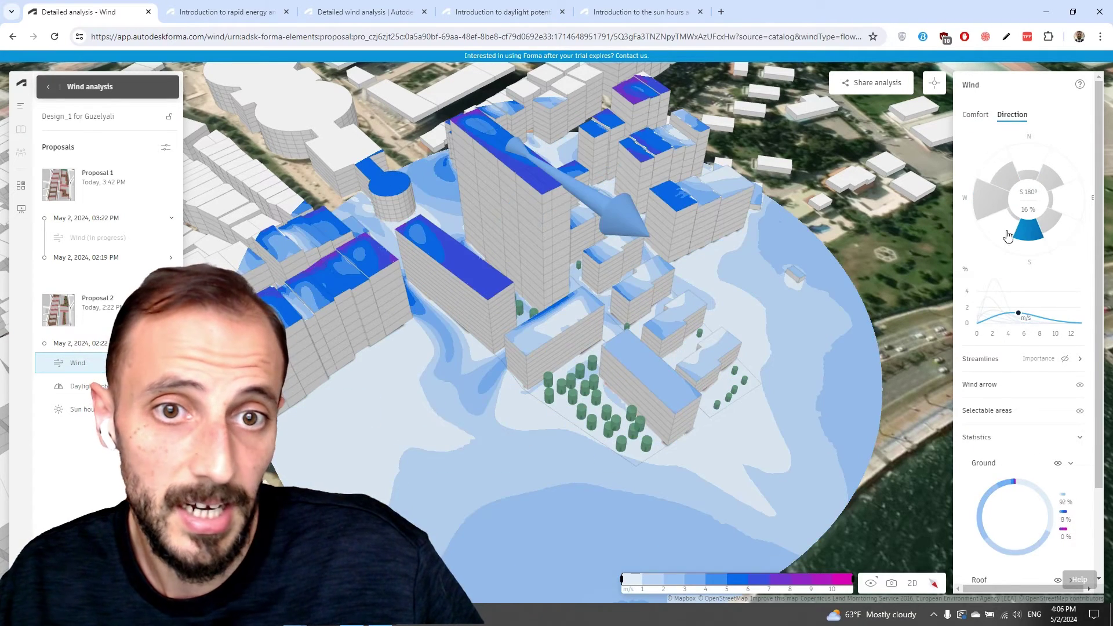
{"action": "left_click_drag", "start_coordinate": [565, 325], "coordinate": [540, 357]}
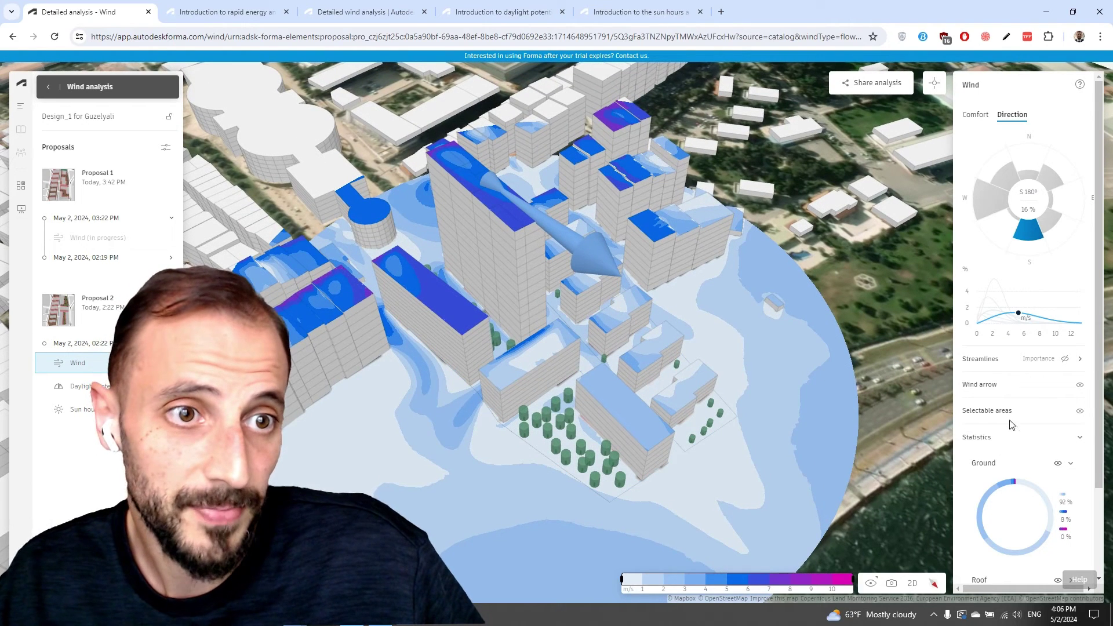
{"action": "scroll", "coordinate": [1026, 336], "scroll_direction": "down", "scroll_amount": 2}
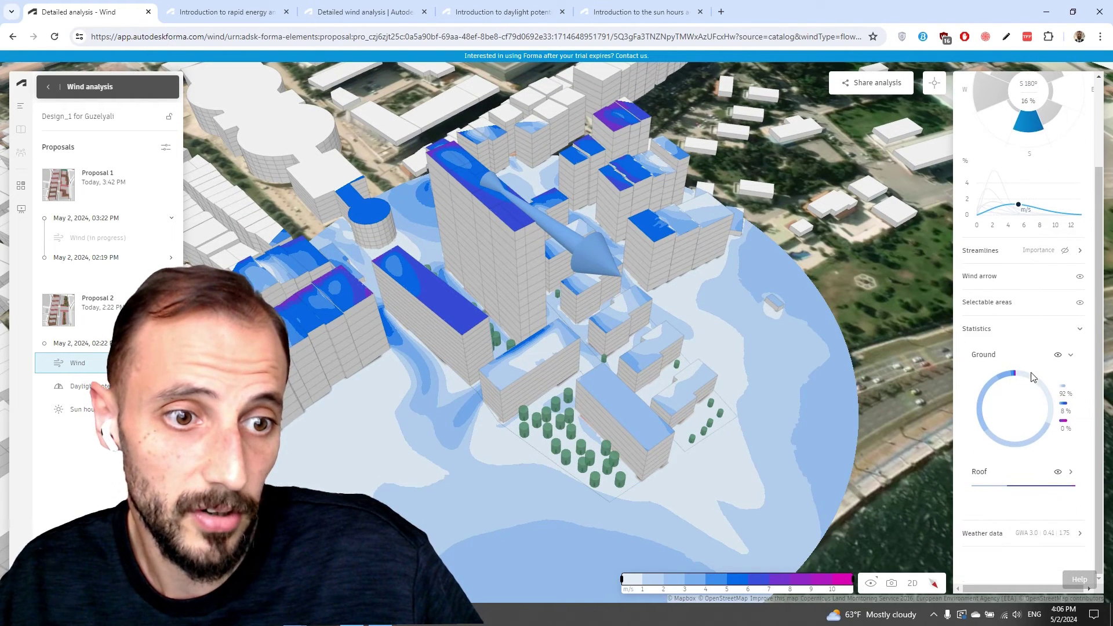
- Turn on streamlines with the Height variation view and orbit to a low side angle
{"action": "left_click", "coordinate": [1081, 254]}
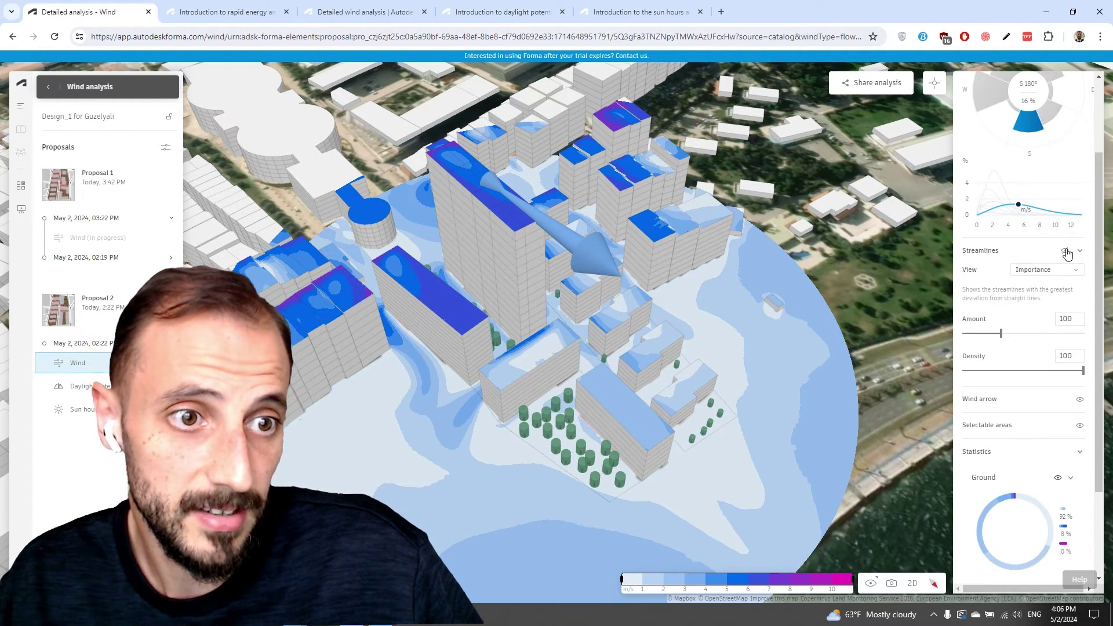
{"action": "left_click", "coordinate": [1065, 250]}
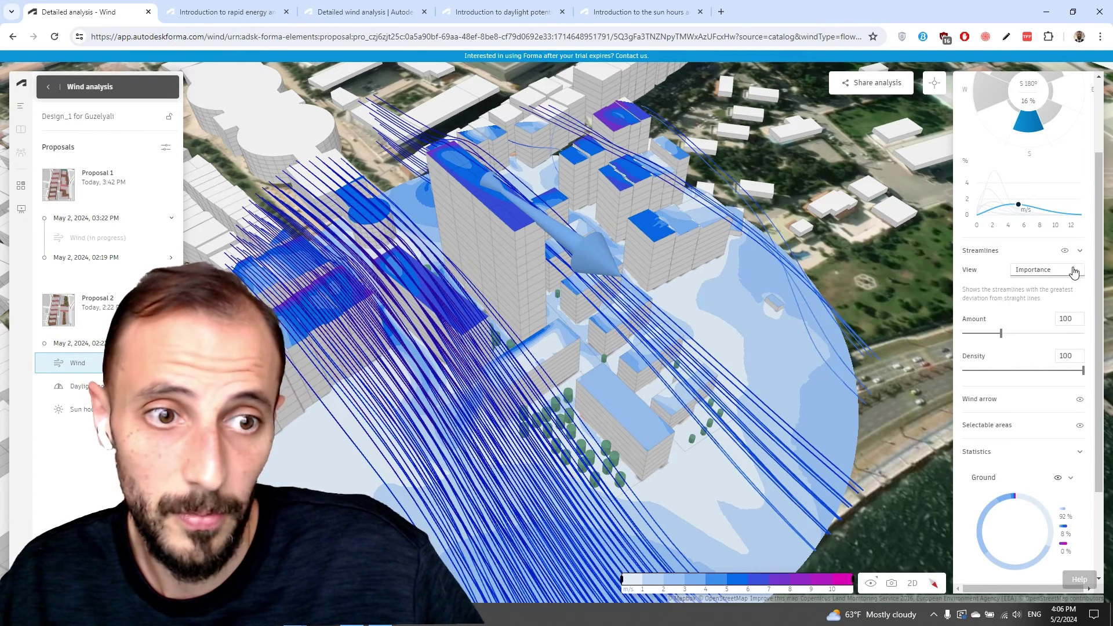
{"action": "left_click", "coordinate": [1074, 270]}
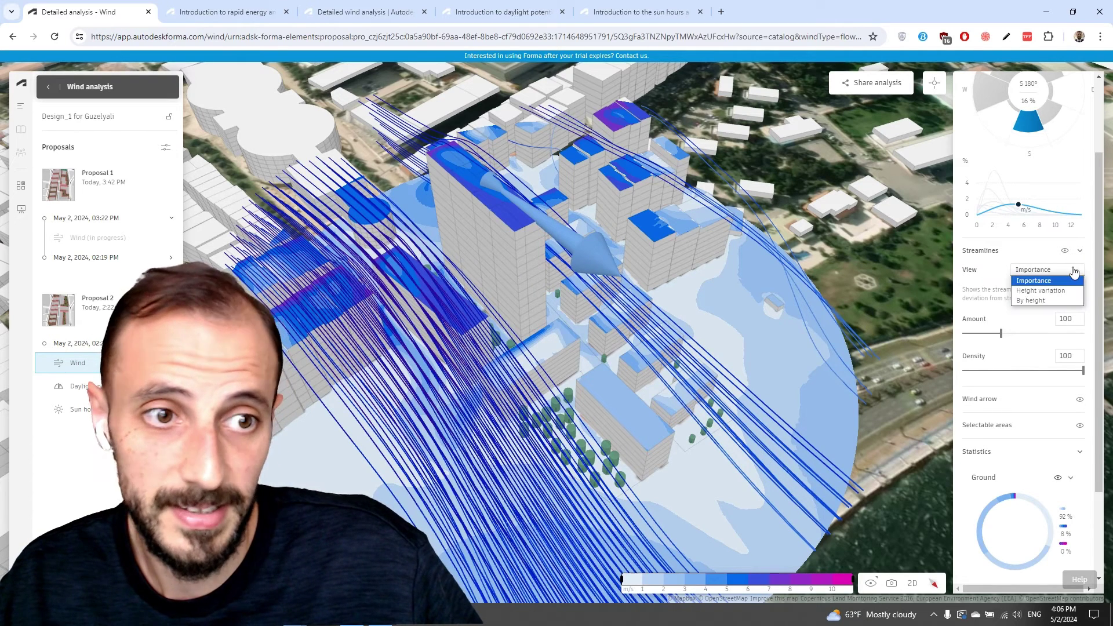
{"action": "left_click", "coordinate": [1029, 291]}
{"action": "right_click_drag", "start_coordinate": [895, 325], "coordinate": [604, 358]}
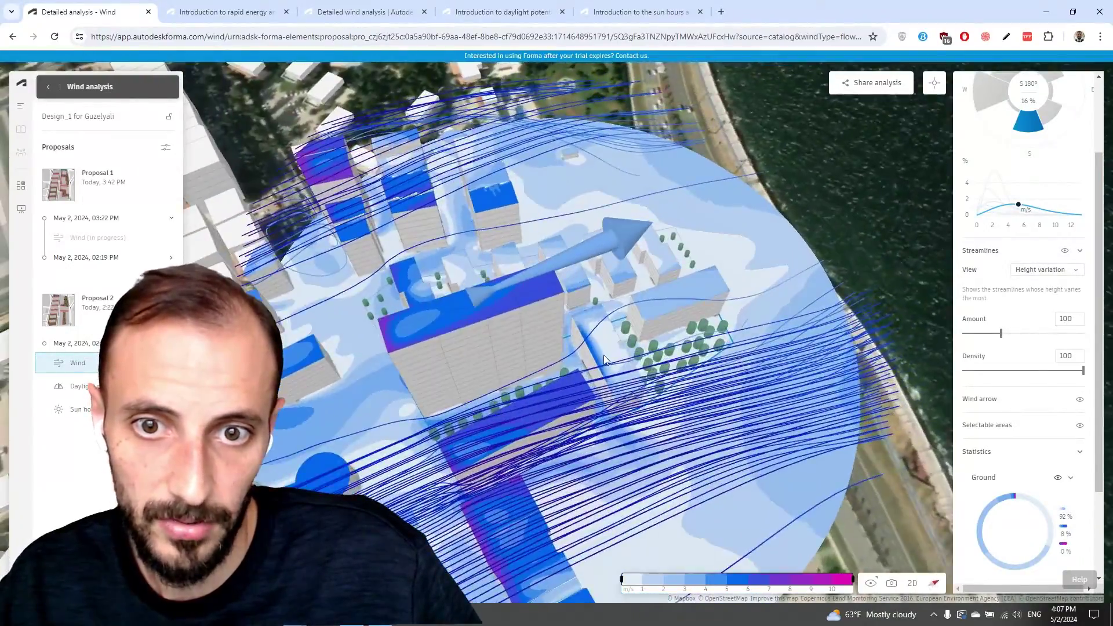
{"action": "scroll", "coordinate": [962, 289], "scroll_direction": "up", "scroll_amount": 2}
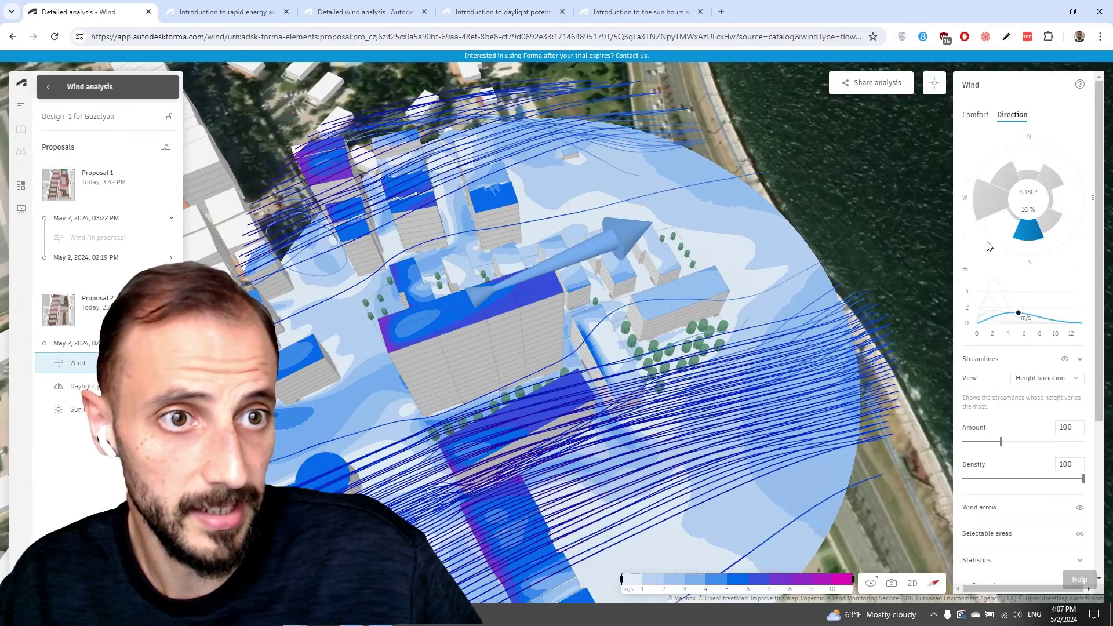